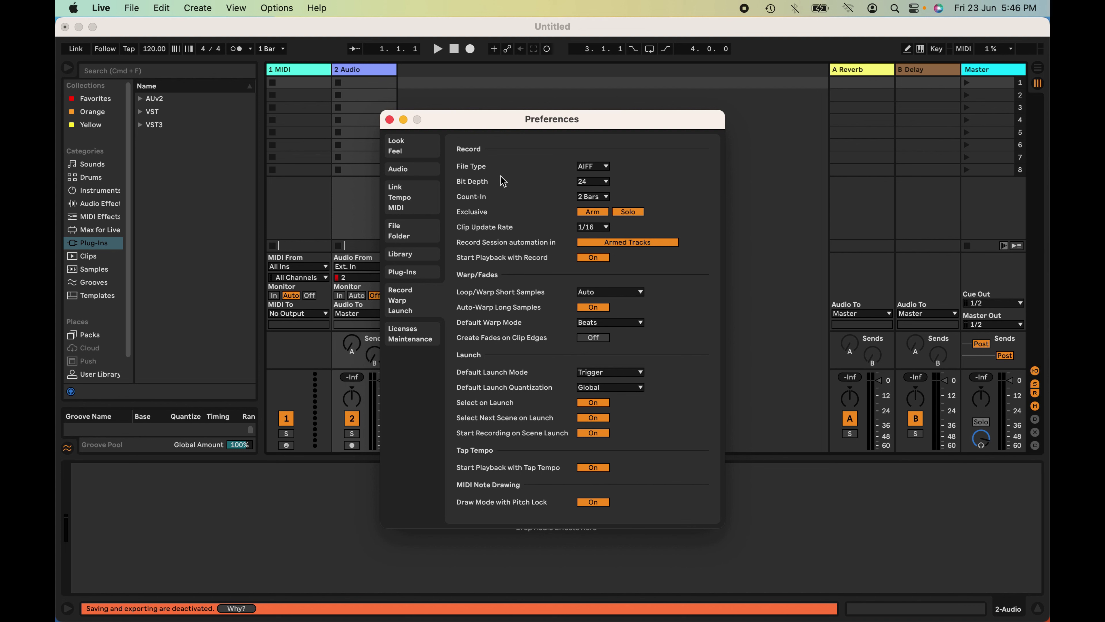
Set the recording file type to AIFF and the bit depth to 24, and close the preferences
left_click(588, 168)
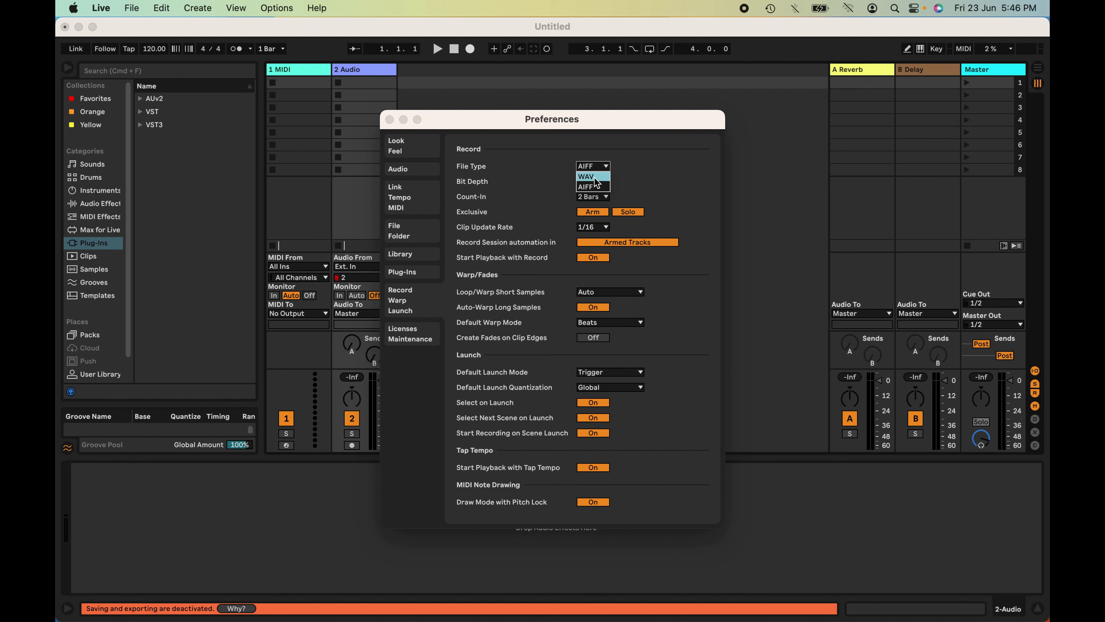
left_click(595, 187)
left_click(601, 182)
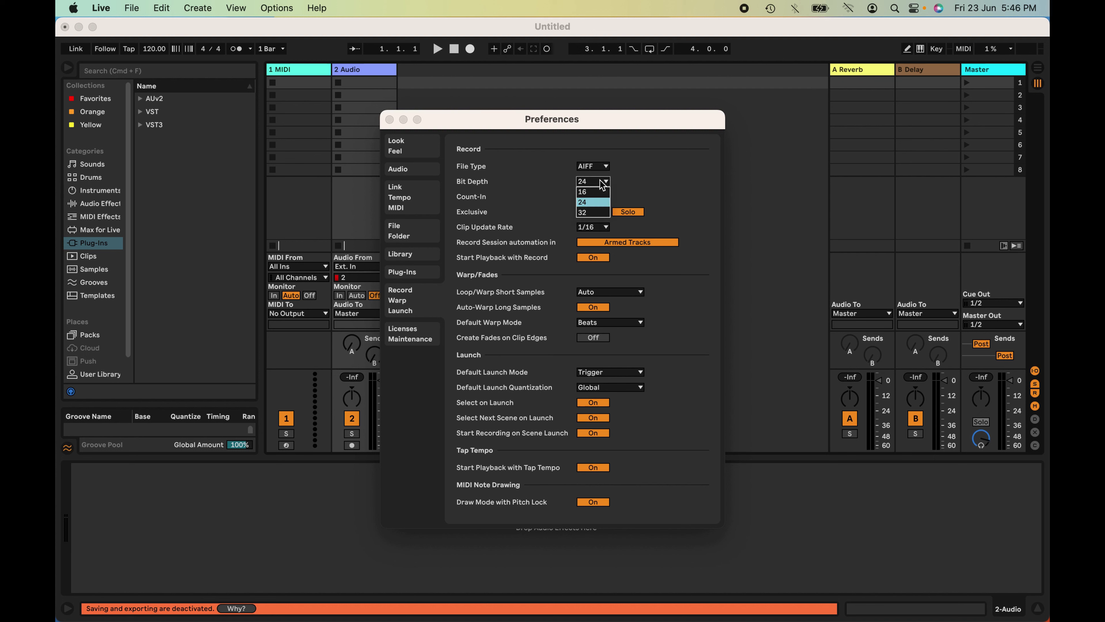
left_click(596, 201)
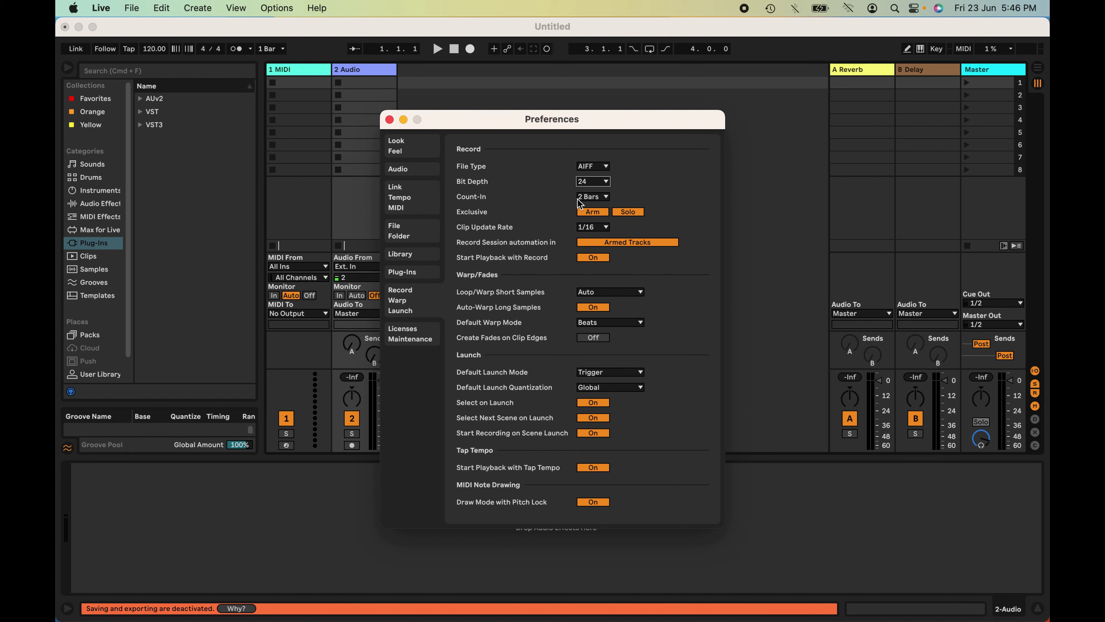
left_click(390, 119)
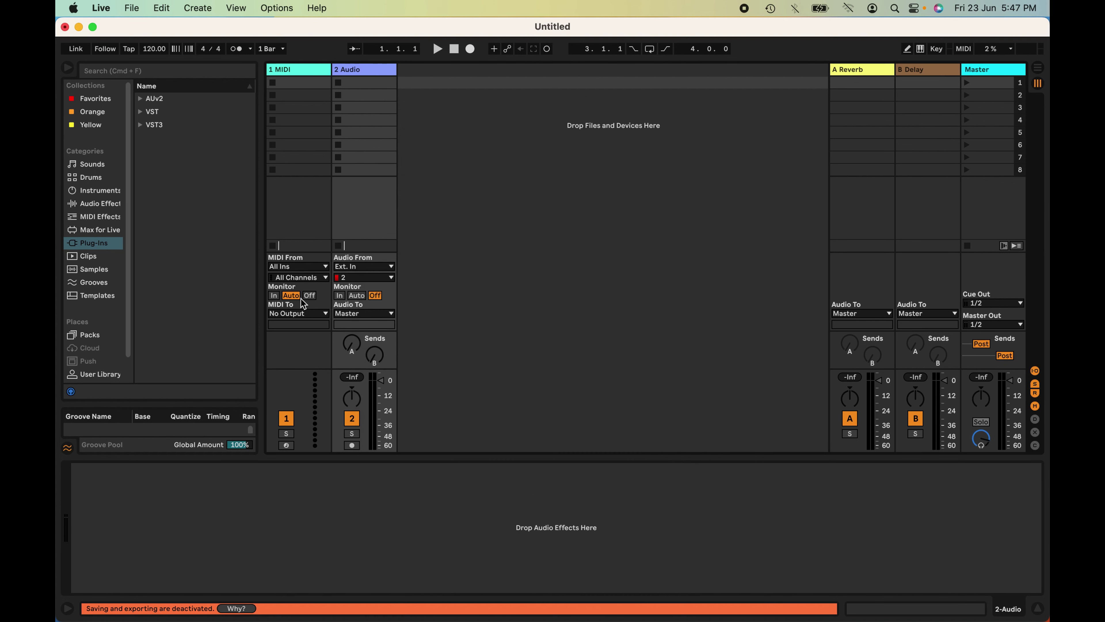
Arm the MIDI track and record a short clip in its first Session View slot
left_click(286, 445)
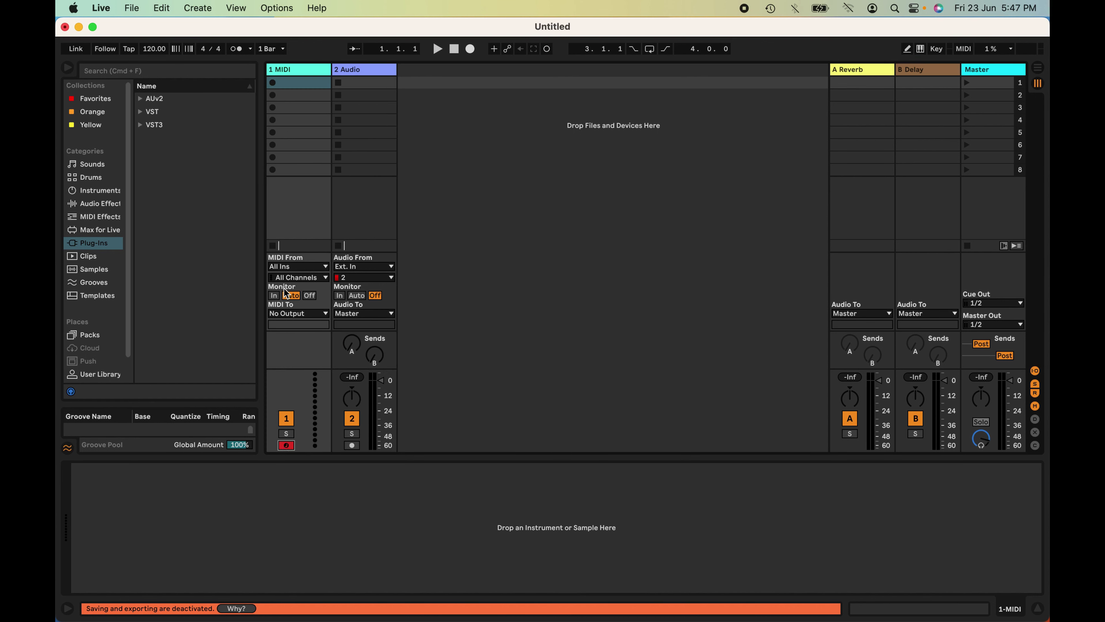
left_click(273, 82)
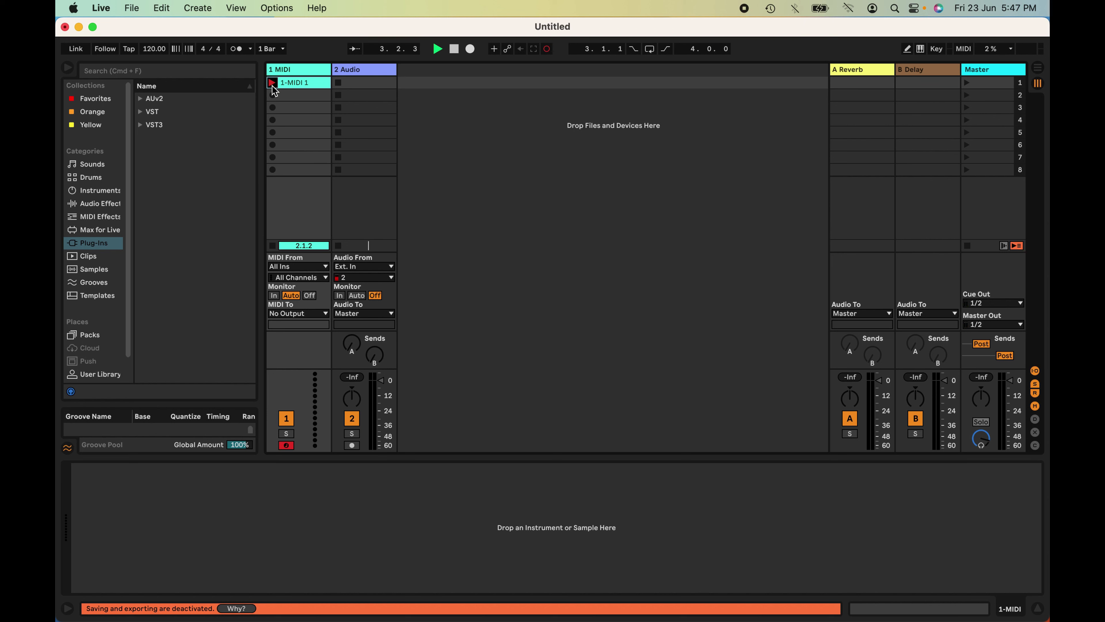
left_click(272, 83)
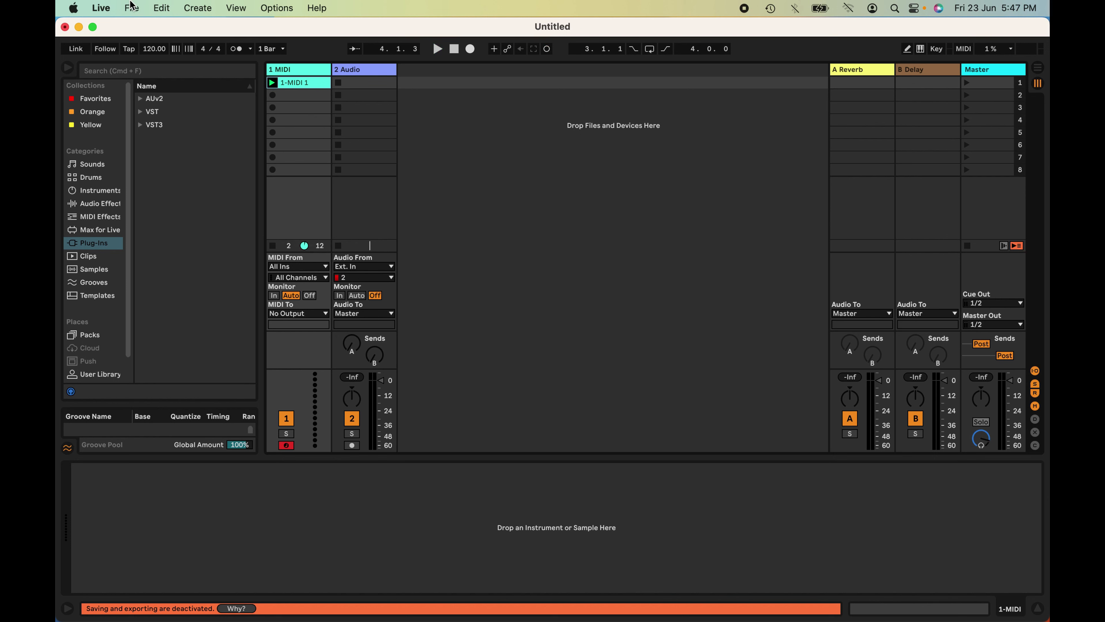
Review the Exclusive Arm and Solo settings in the recording preferences
left_click(111, 6)
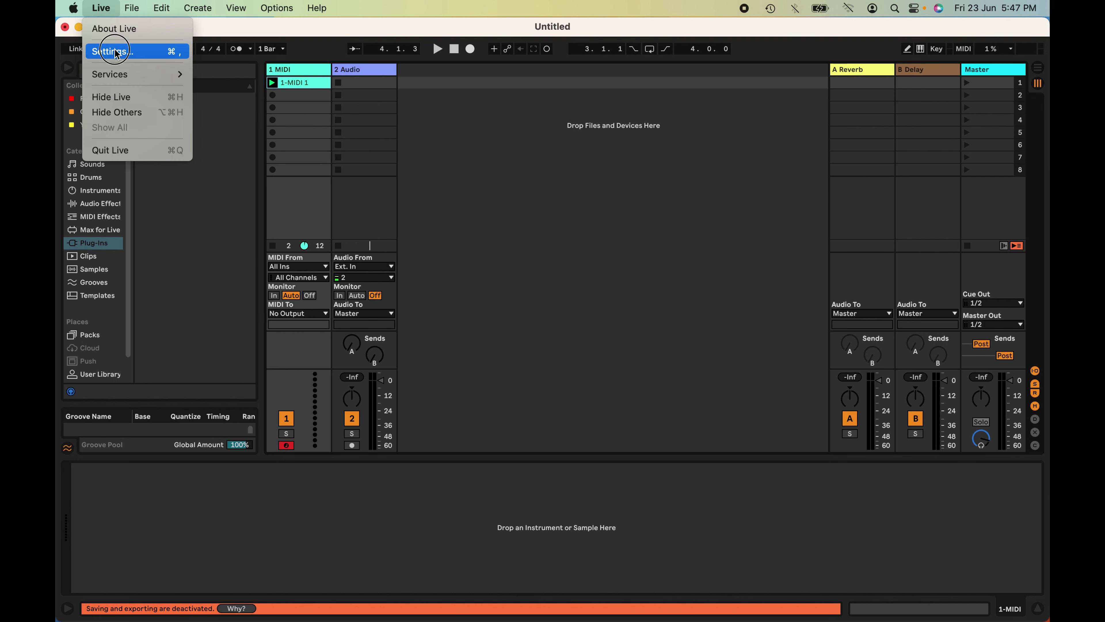
left_click(114, 47)
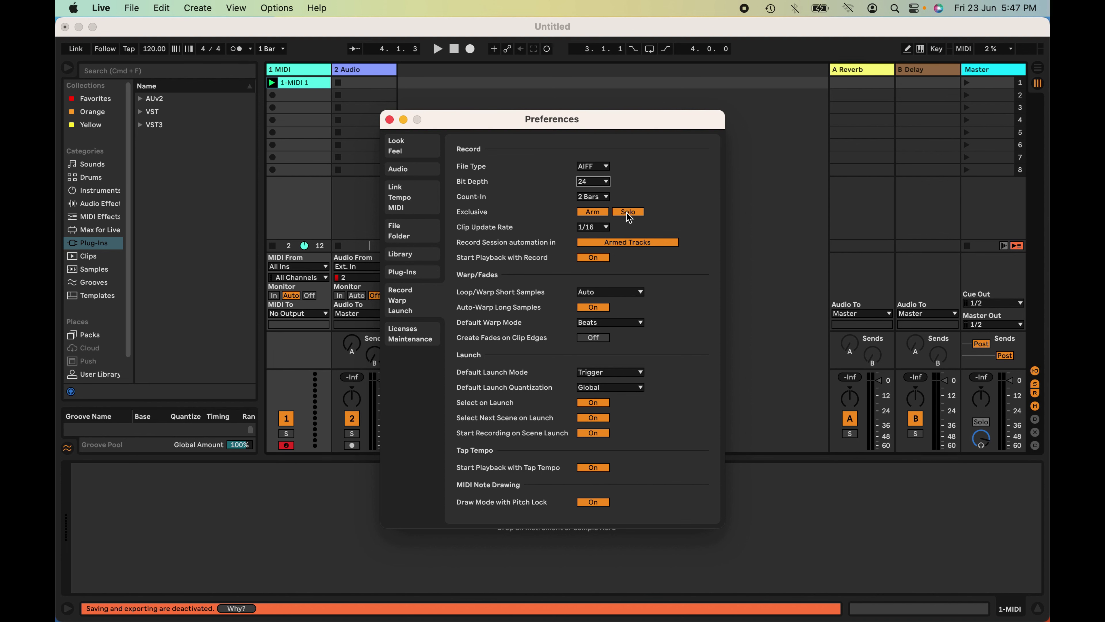
left_click(389, 119)
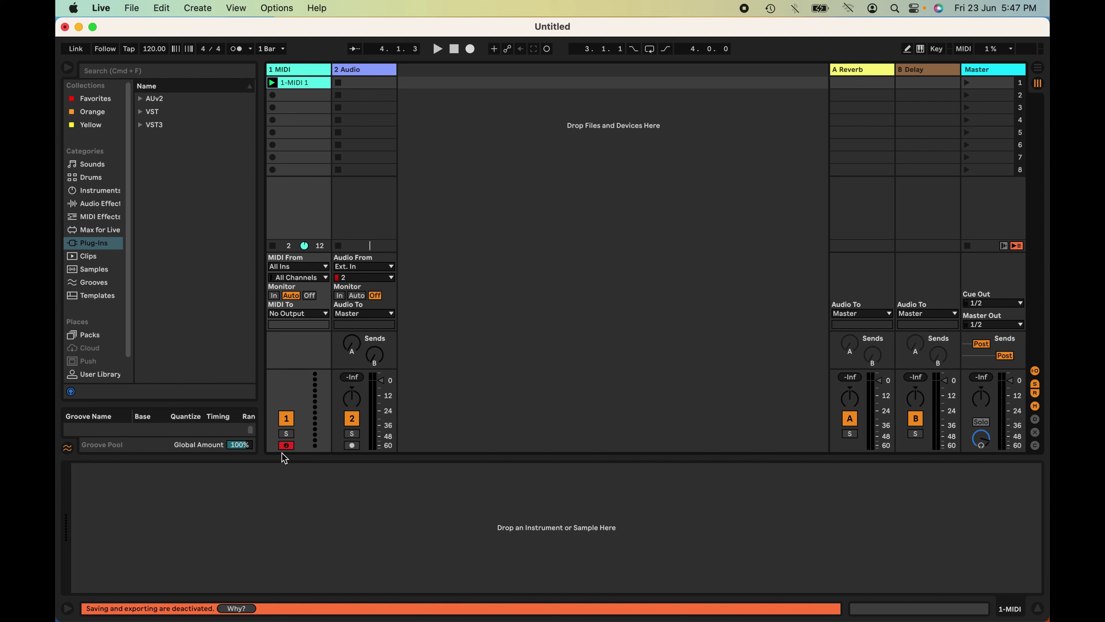
Try soloing and arming the MIDI and audio tracks together, and clear their solo and arm states again
left_click(287, 435)
left_click(350, 433)
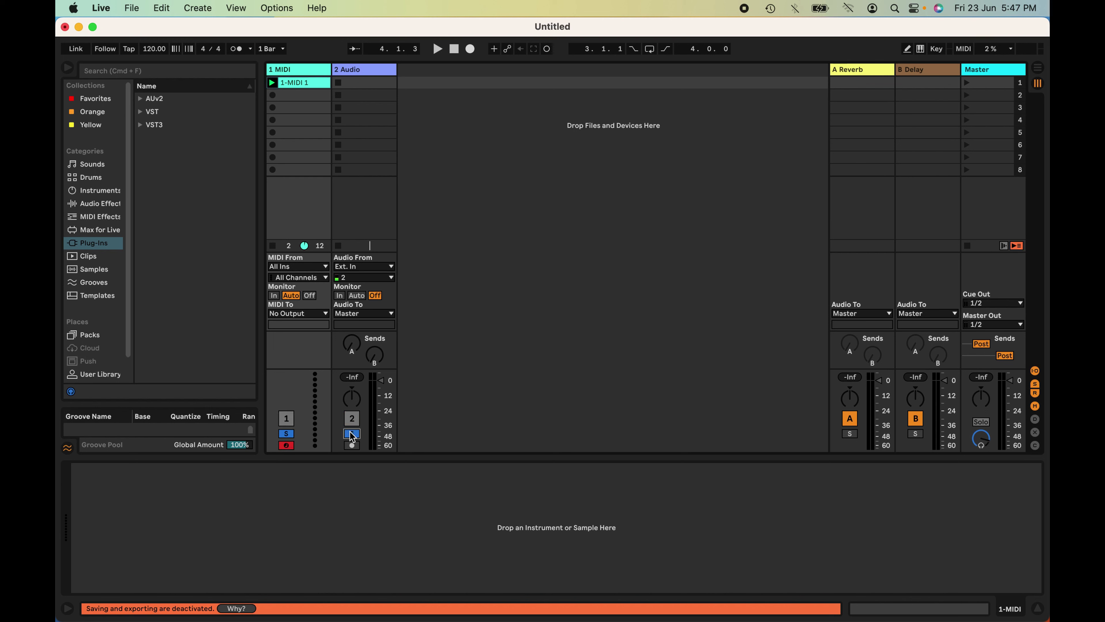
left_click(352, 445)
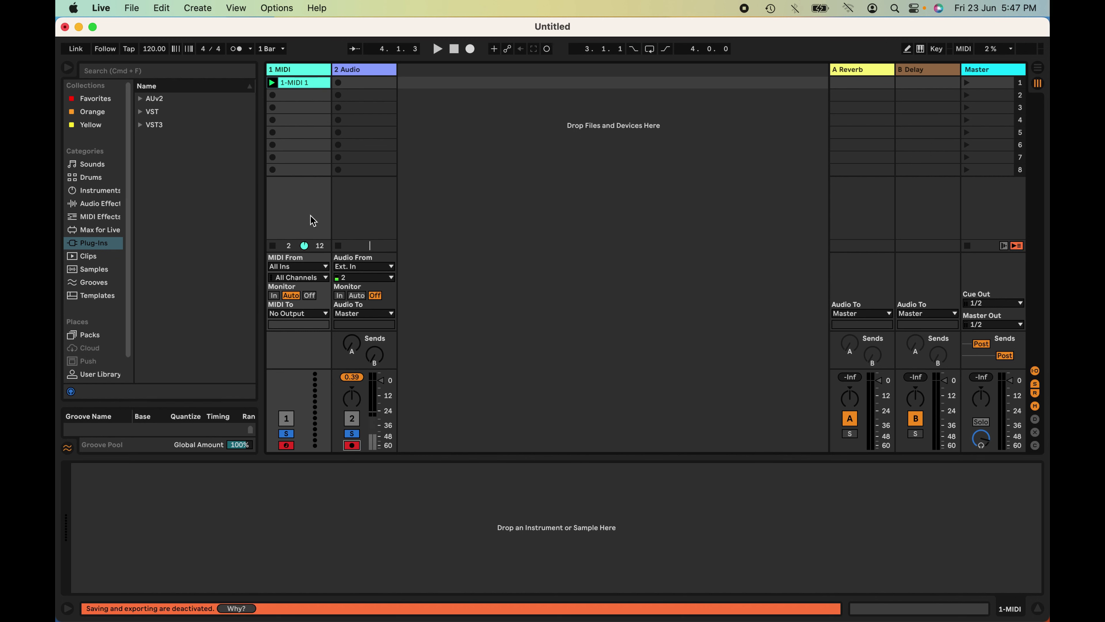
left_click(354, 446)
left_click(287, 445)
left_click(287, 433)
Review the Clip Update Rate options and the Record Session automation setting in the preferences
left_click(105, 8)
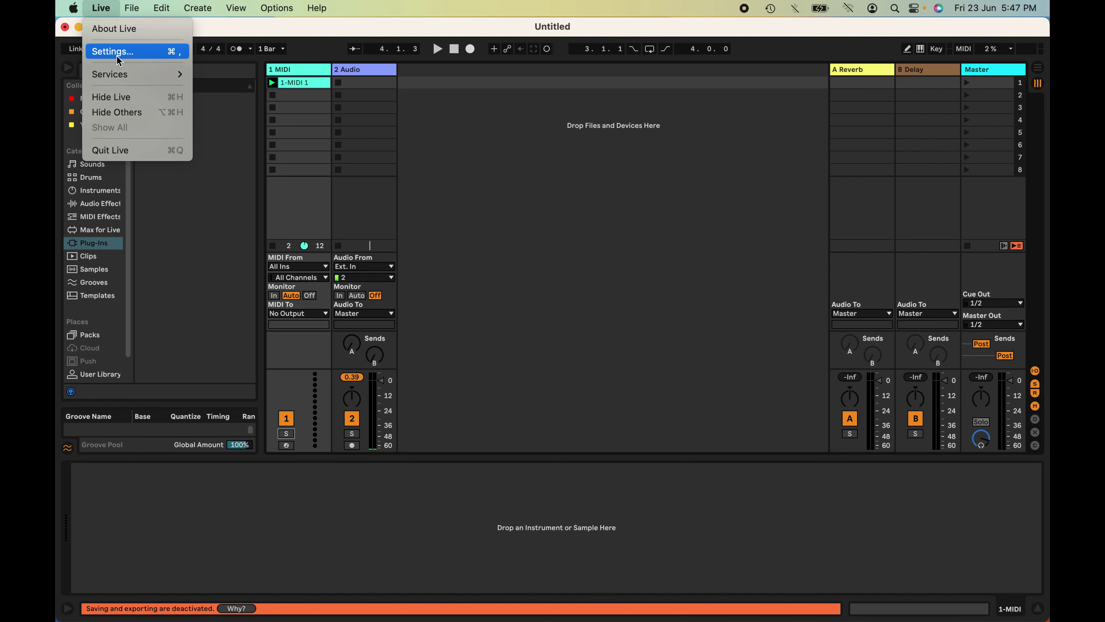
left_click(116, 55)
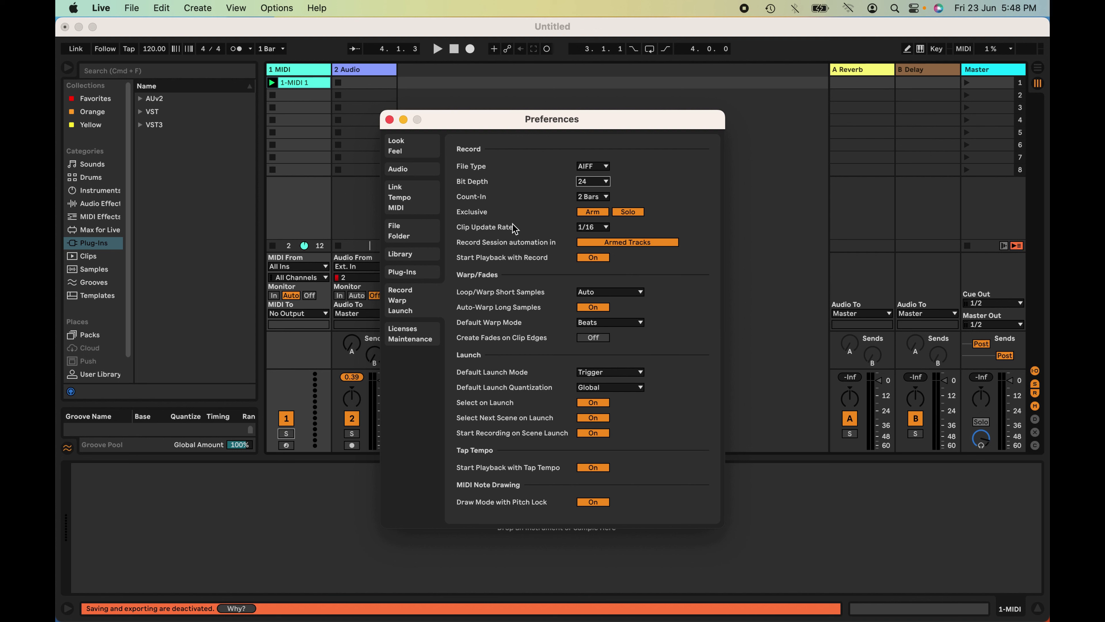
left_click(593, 224)
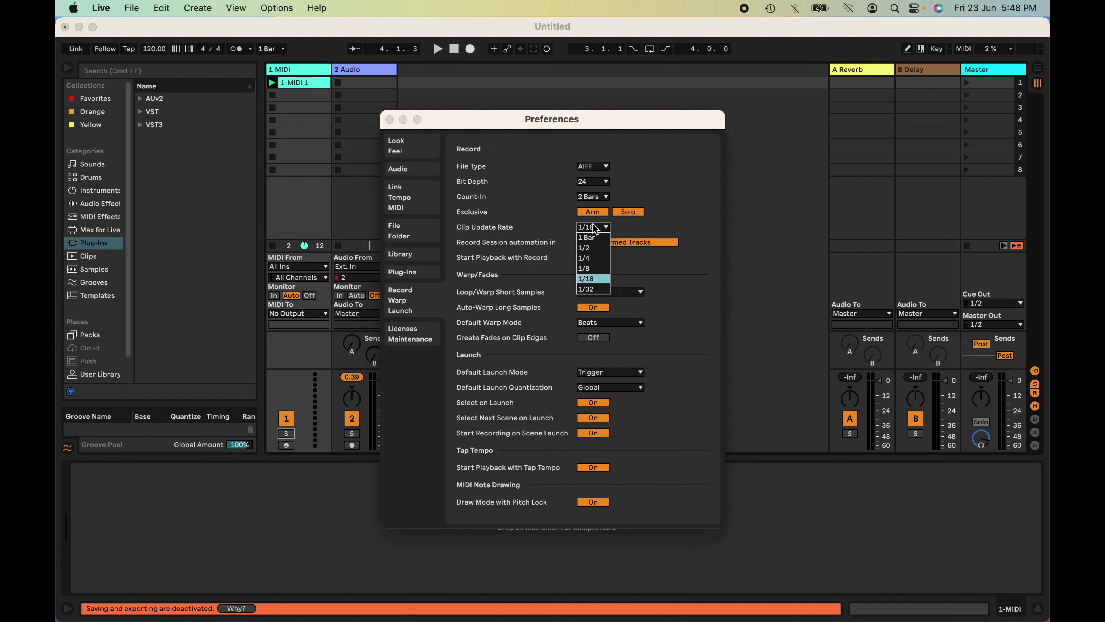
left_click(595, 228)
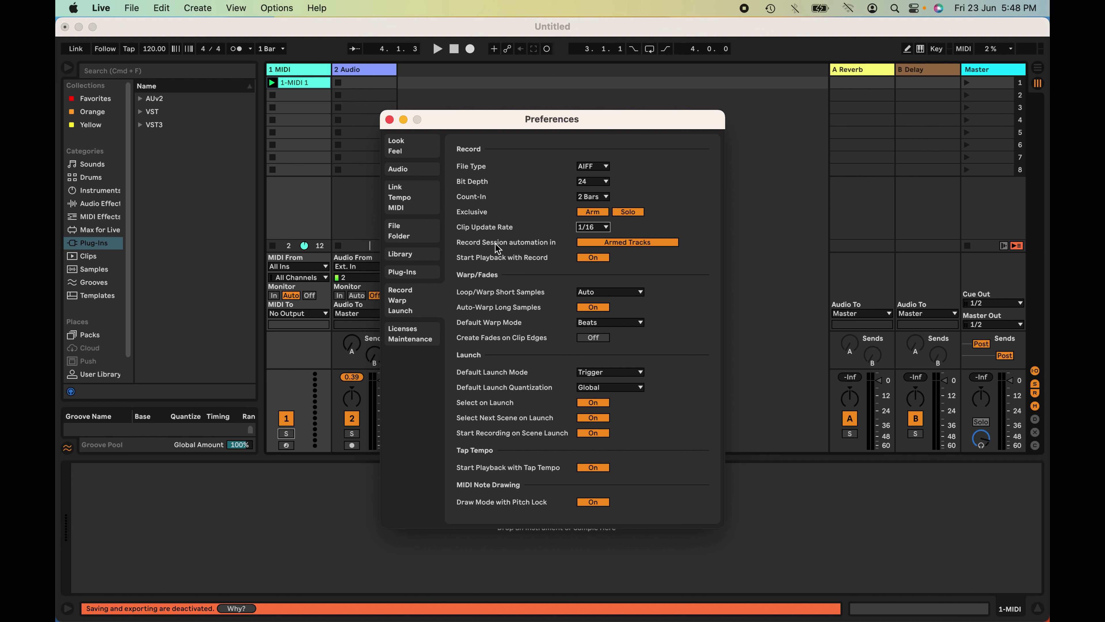
left_click(614, 243)
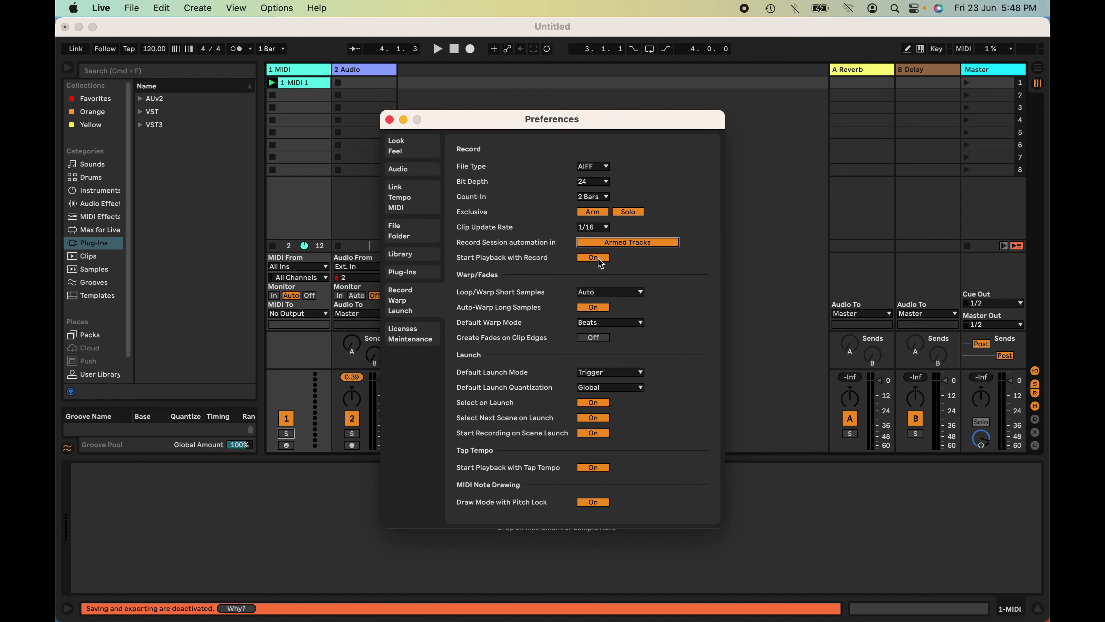
left_click(782, 227)
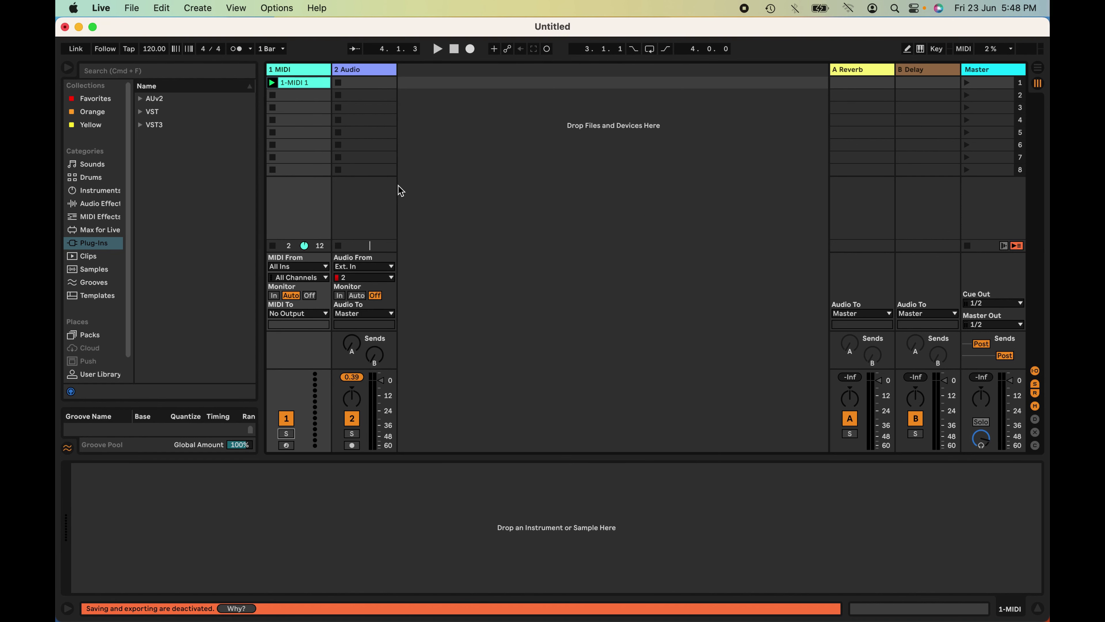
Switch to Arrangement View and record a clip of about two and a half bars on the armed MIDI track
key("Tab")
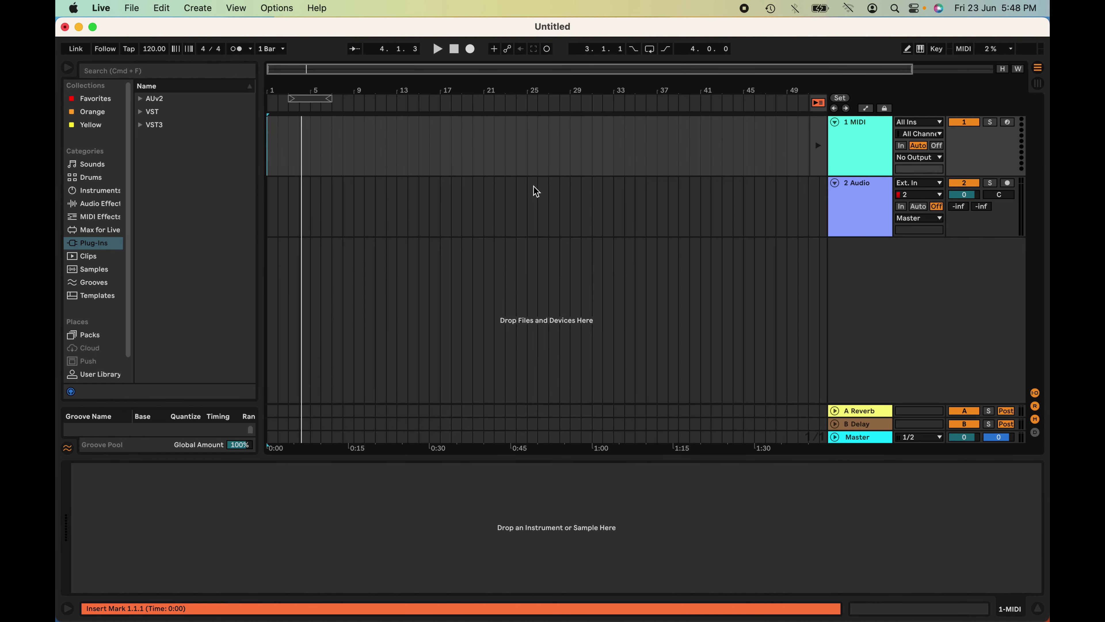
left_click(1007, 122)
left_click(471, 49)
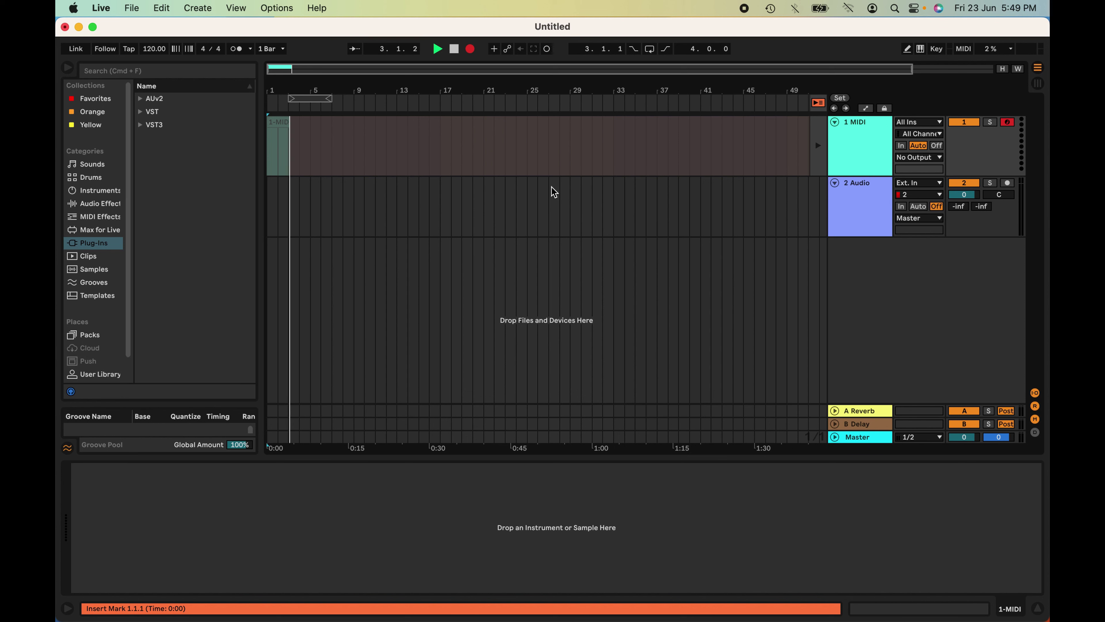
key("space")
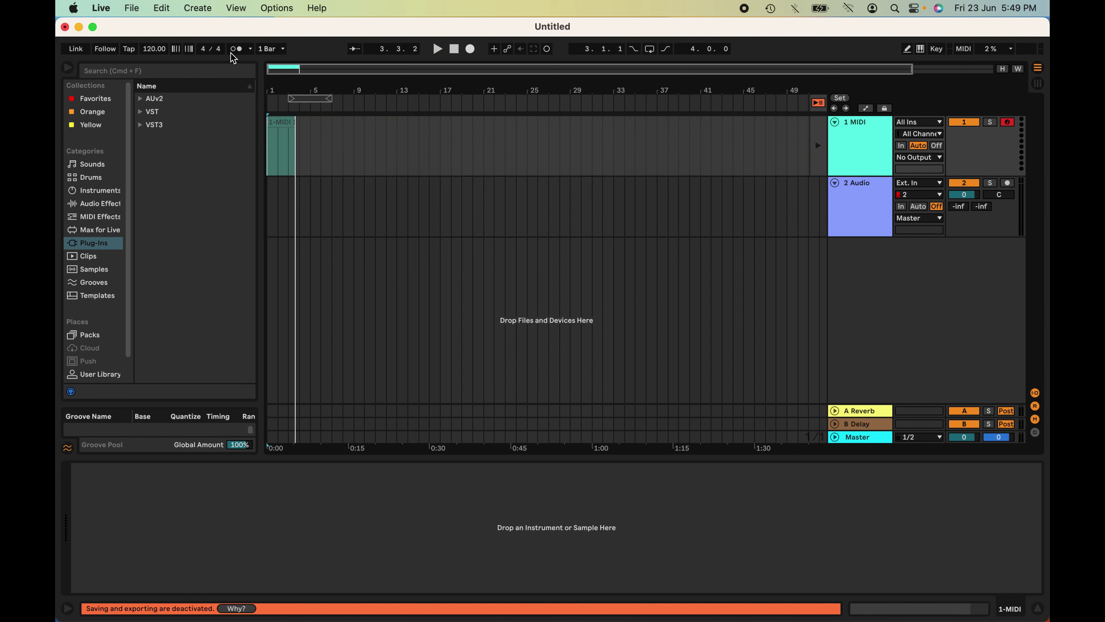
Set Loop/Warp Short Samples to Auto in the warp preferences
left_click(101, 8)
left_click(112, 50)
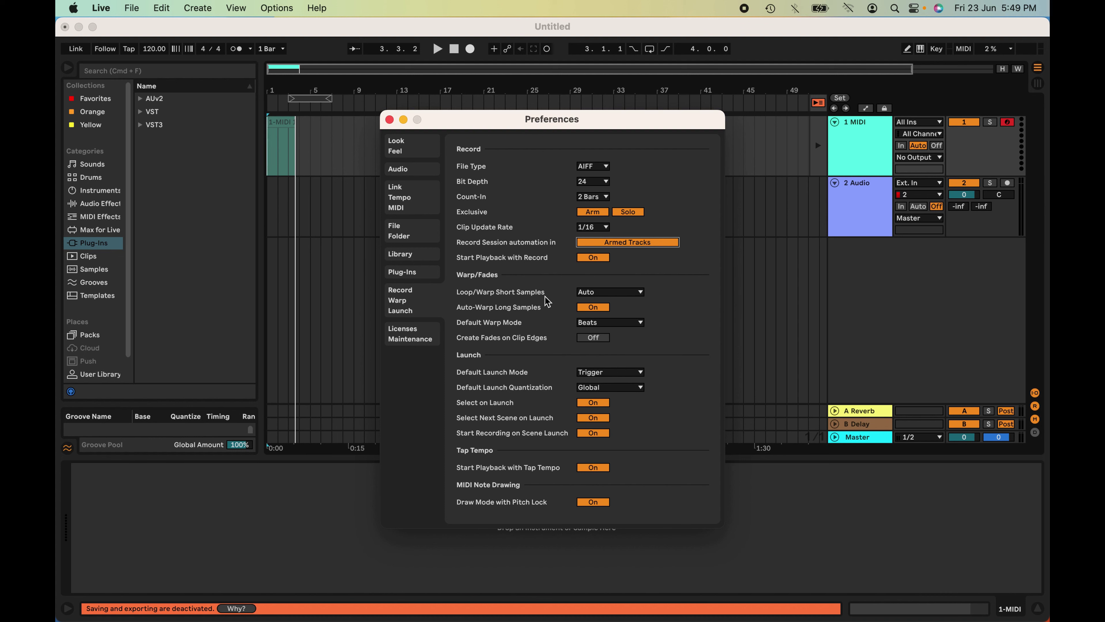
left_click(619, 292)
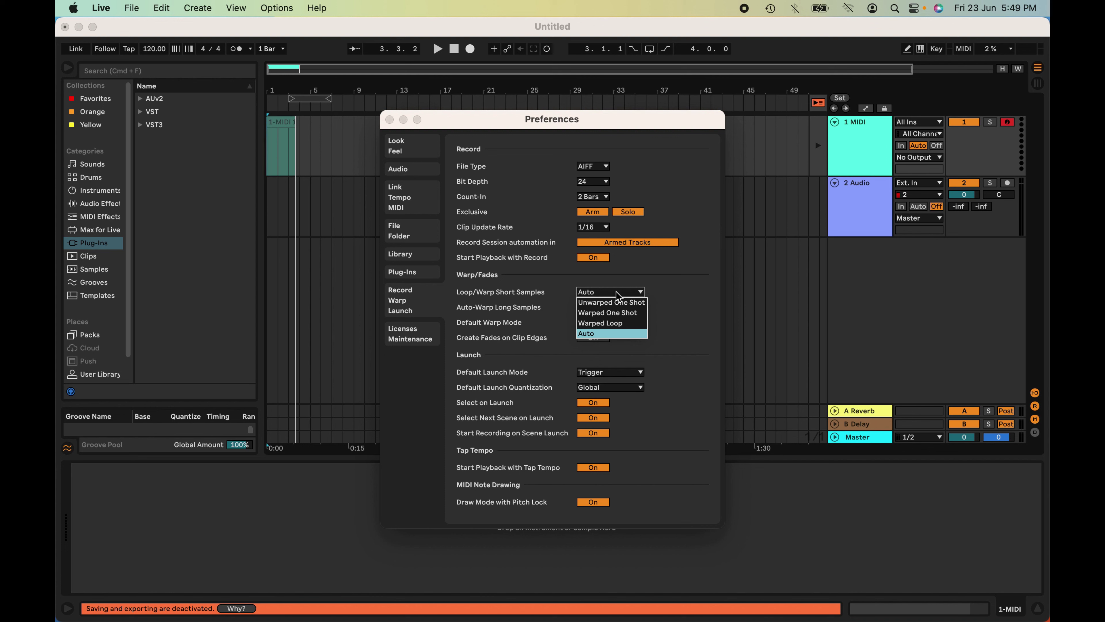
left_click(612, 334)
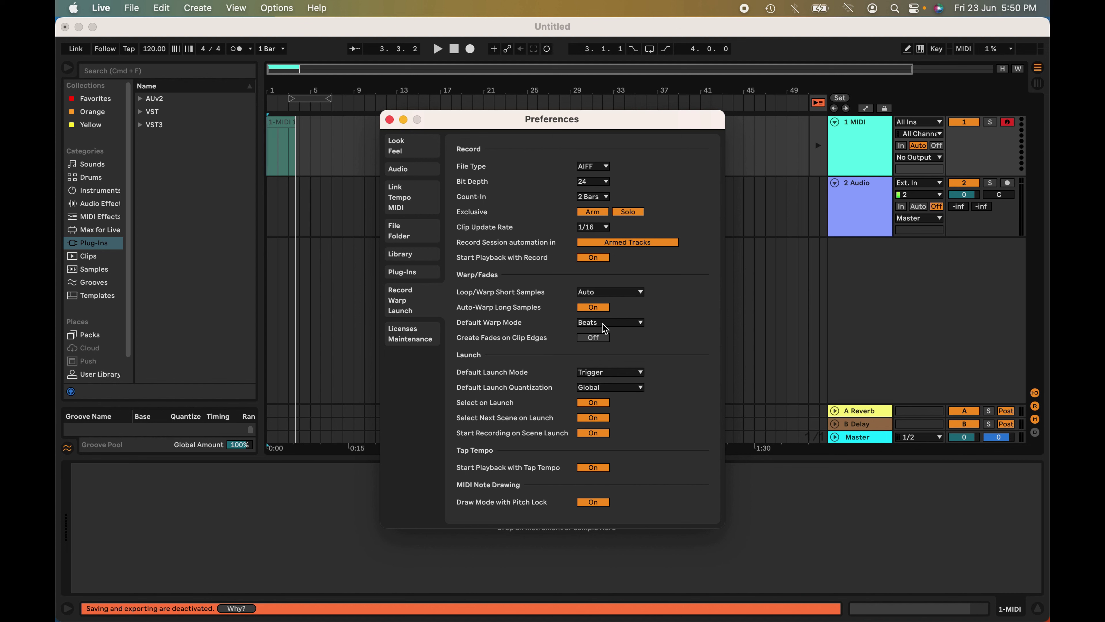
Review the Default Warp Mode options and try the Create Fades on Clip Edges toggle in the preferences
left_click(617, 323)
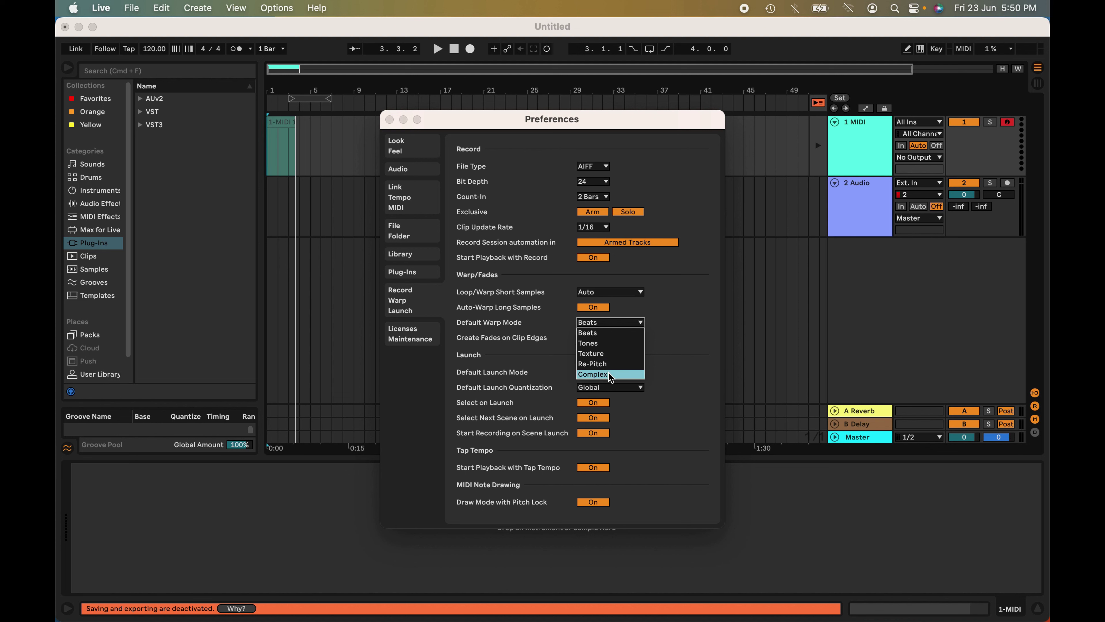
left_click(656, 337)
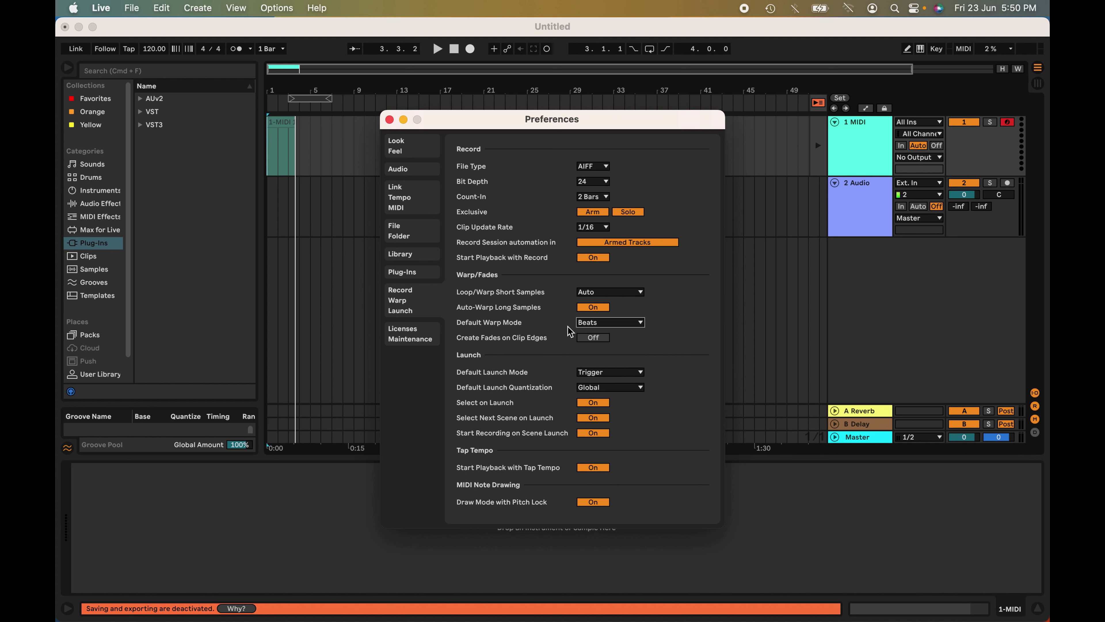
left_click(636, 327)
left_click(636, 327)
left_click(593, 338)
left_click(593, 338)
left_click(692, 307)
key("Escape")
Return to Session View and display the launch settings of the recorded MIDI clip
key("Tab")
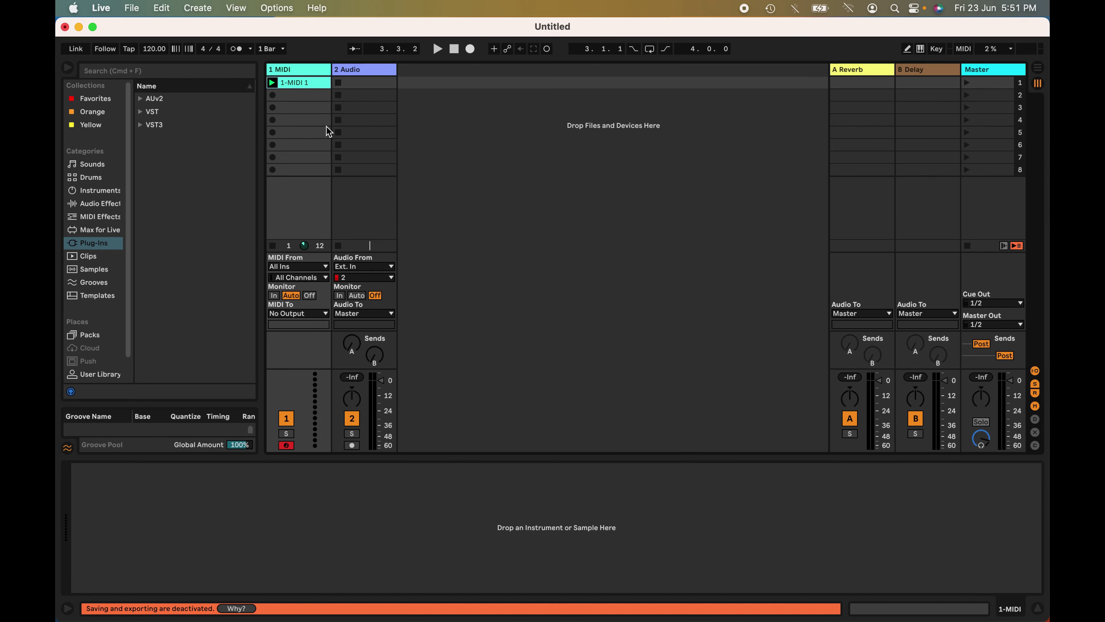
left_click(308, 83)
left_click(152, 479)
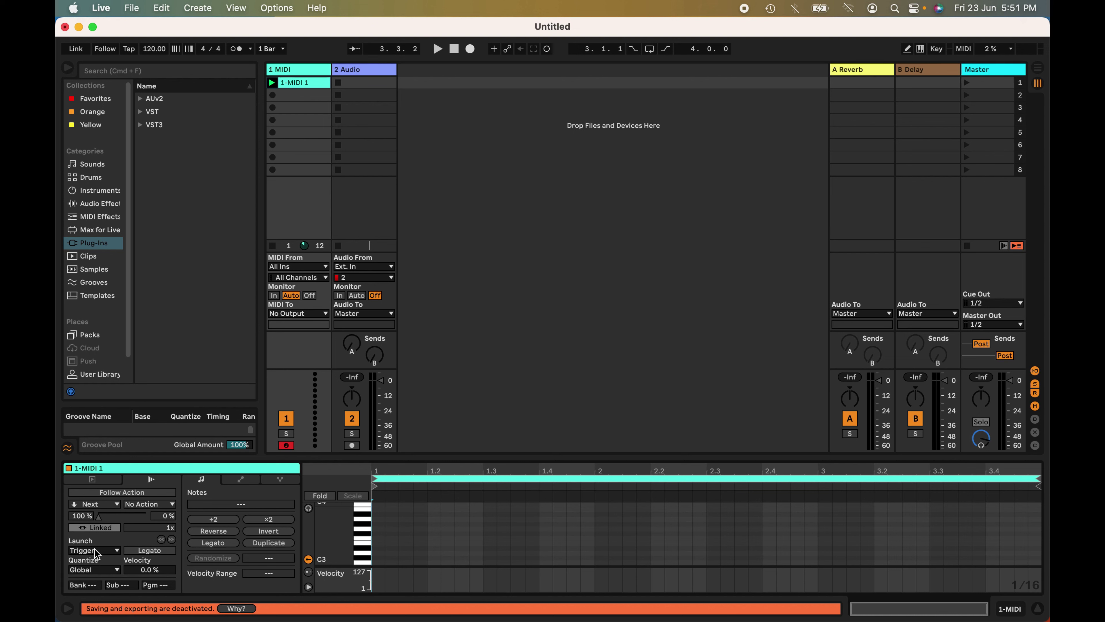
Compare the Default Launch Quantization preference with the set's global quantization options
left_click(105, 9)
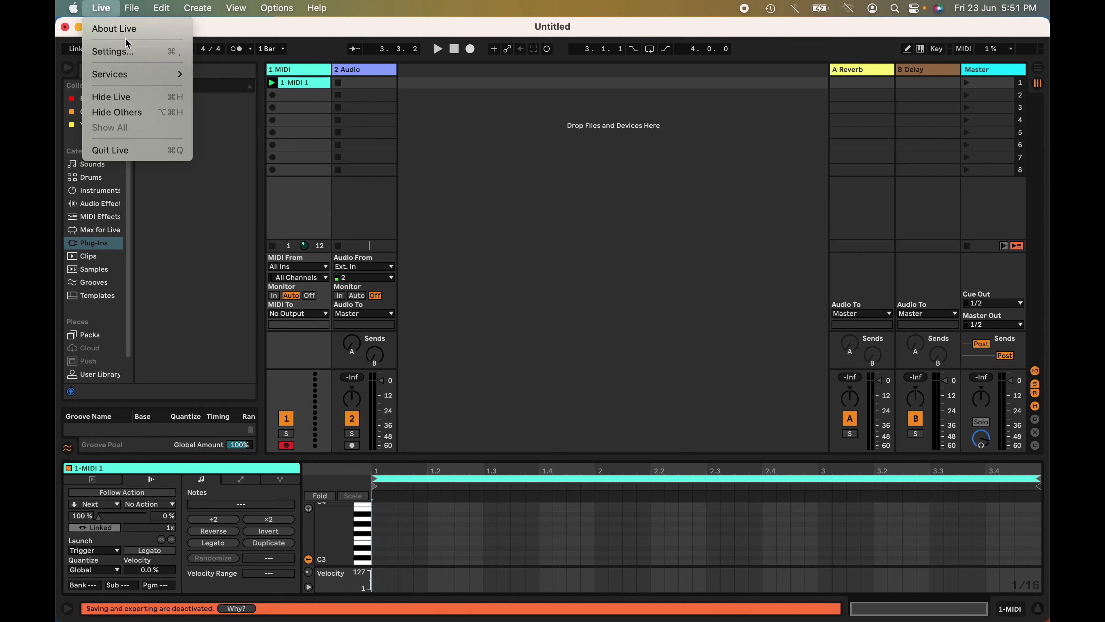
left_click(127, 51)
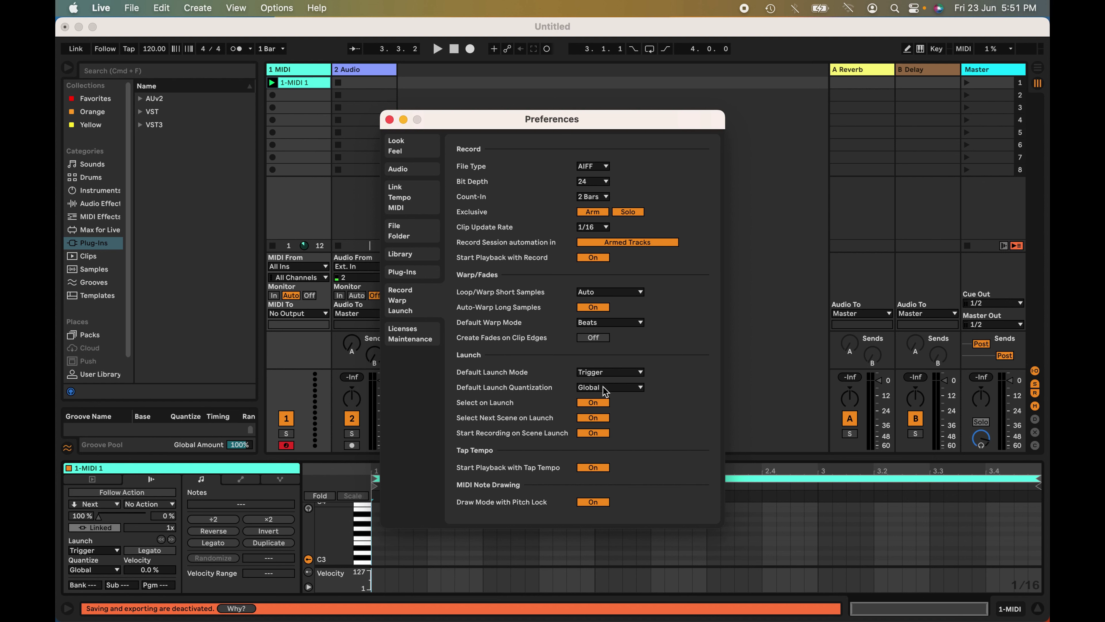
left_click(605, 389)
left_click(604, 390)
left_click(271, 50)
left_click(271, 49)
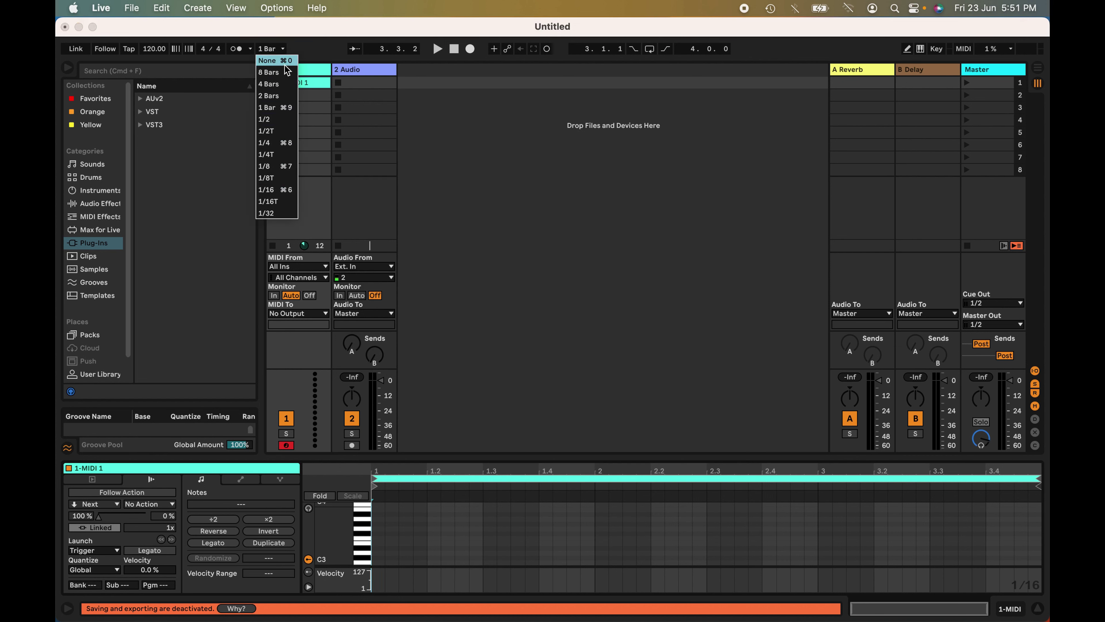
left_click(387, 88)
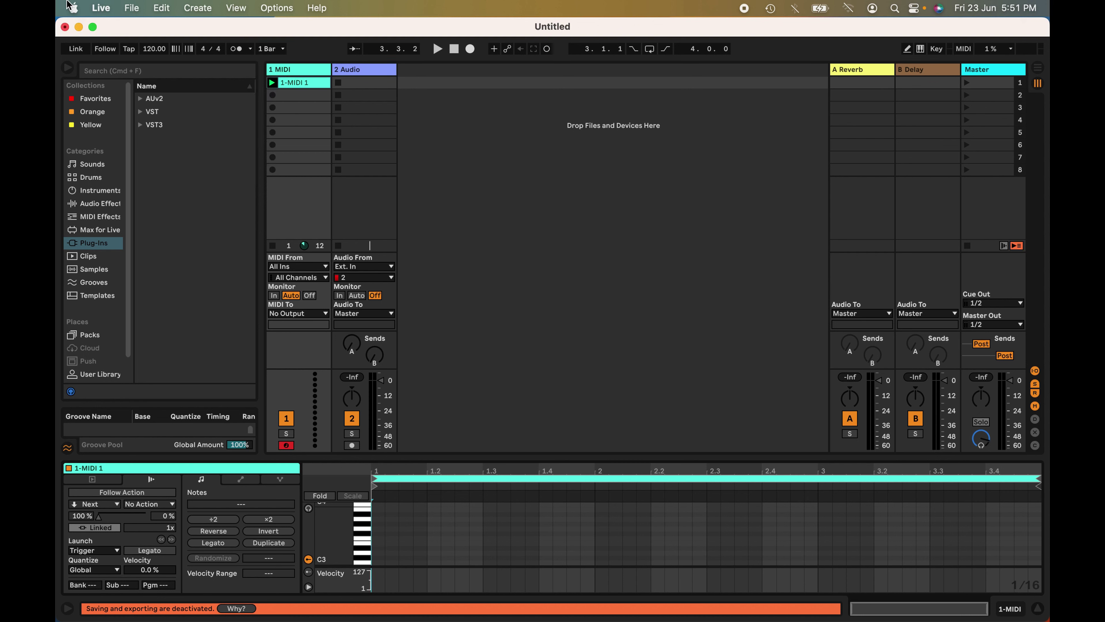
Set the Default Launch Quantization to Global in the preferences
left_click(101, 8)
left_click(112, 51)
left_click(618, 386)
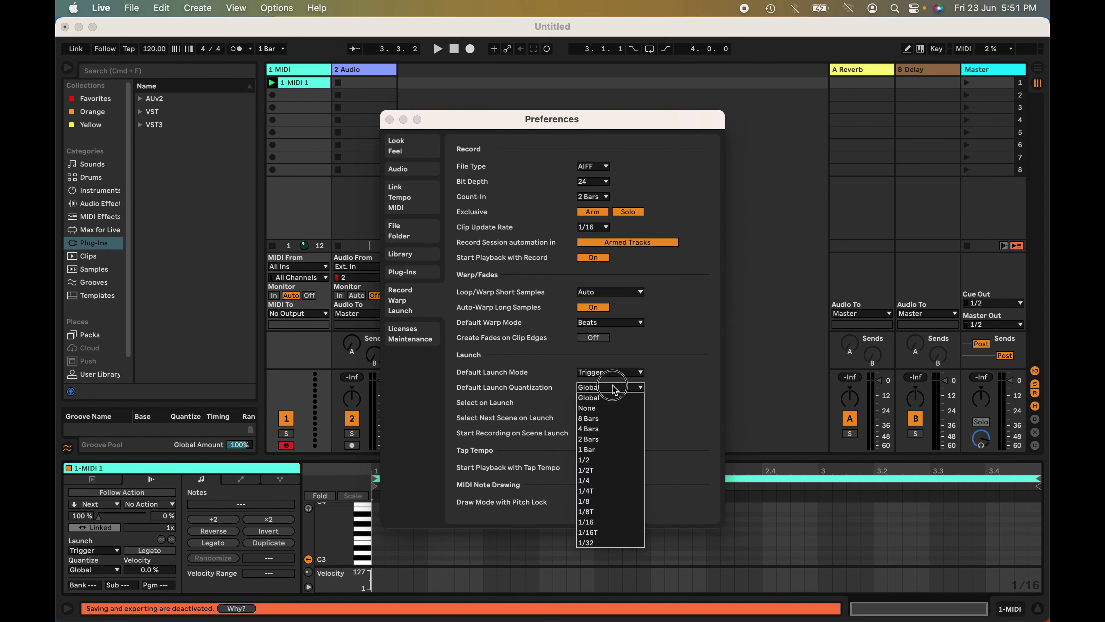
left_click(607, 398)
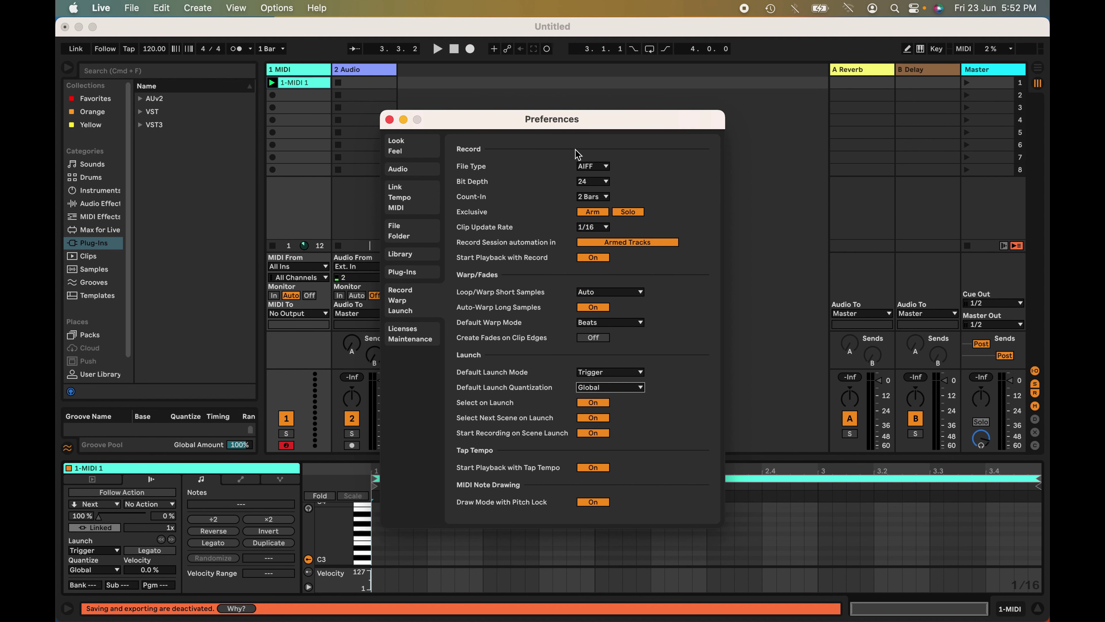
Leave the preferences and create an empty MIDI clip in the second slot of the MIDI track
left_click(553, 107)
double_click(307, 95)
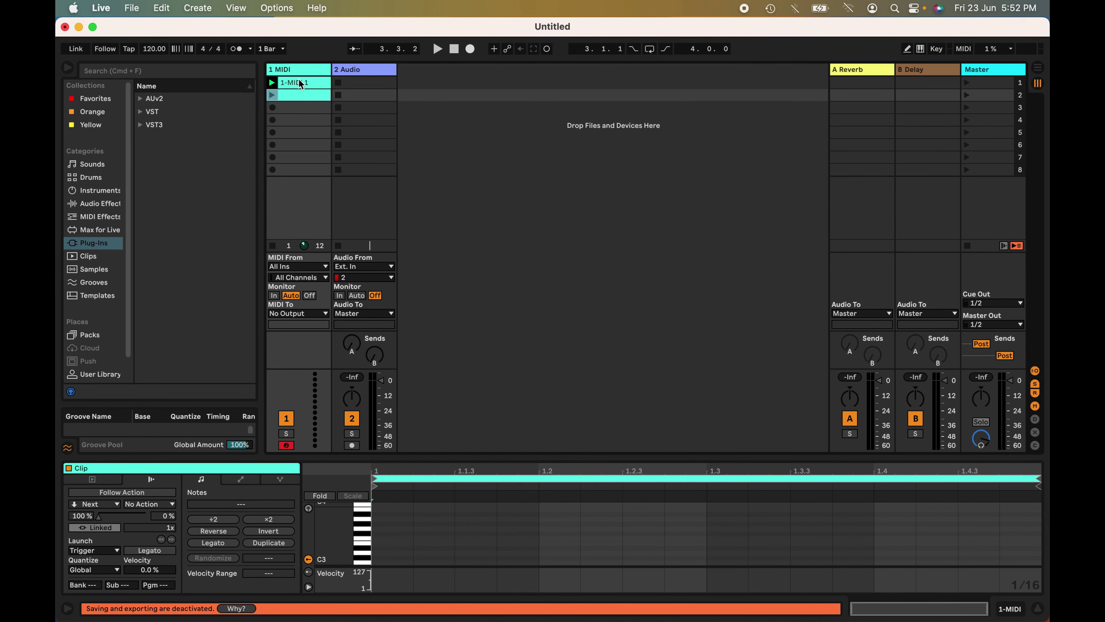
Test the Select on Launch and Select Next Scene on Launch preferences by launching the first MIDI clip and the second scene
left_click(273, 82)
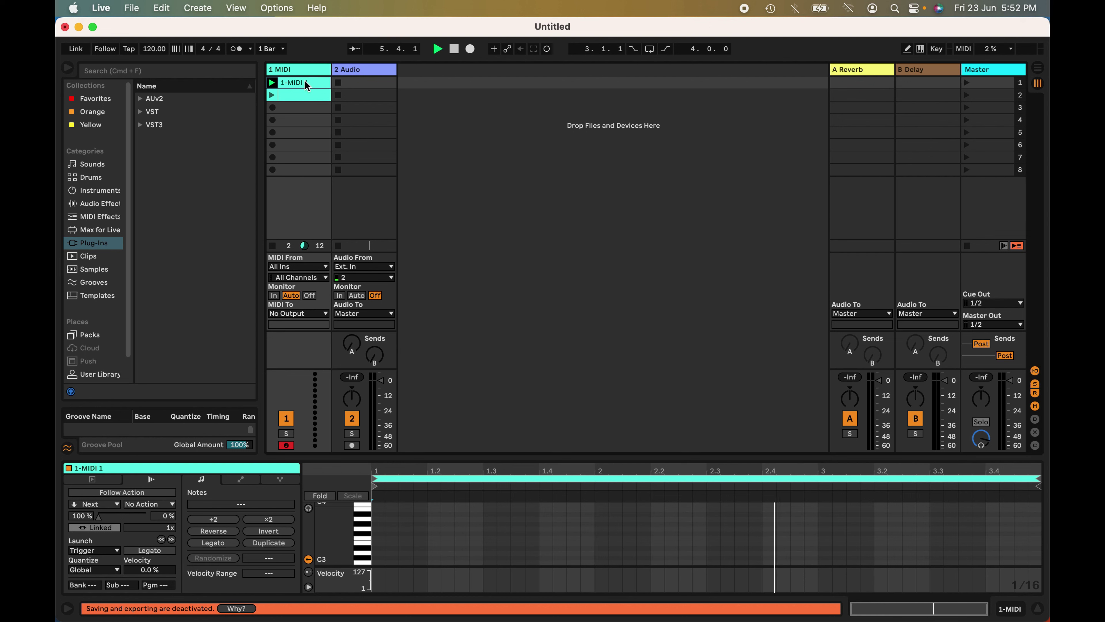
left_click(103, 8)
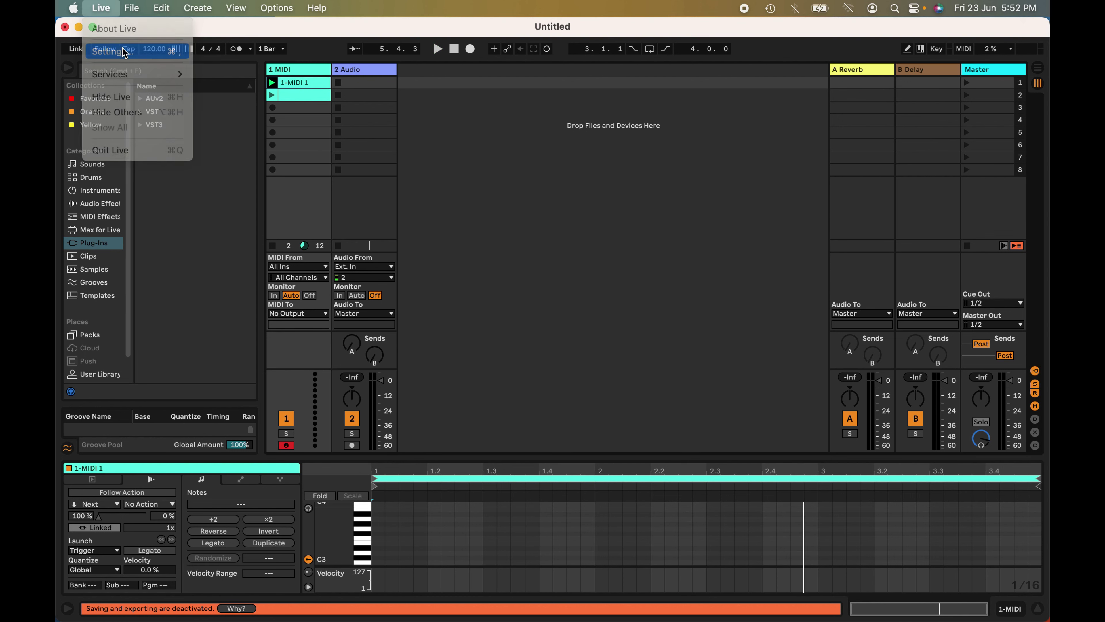
left_click(124, 53)
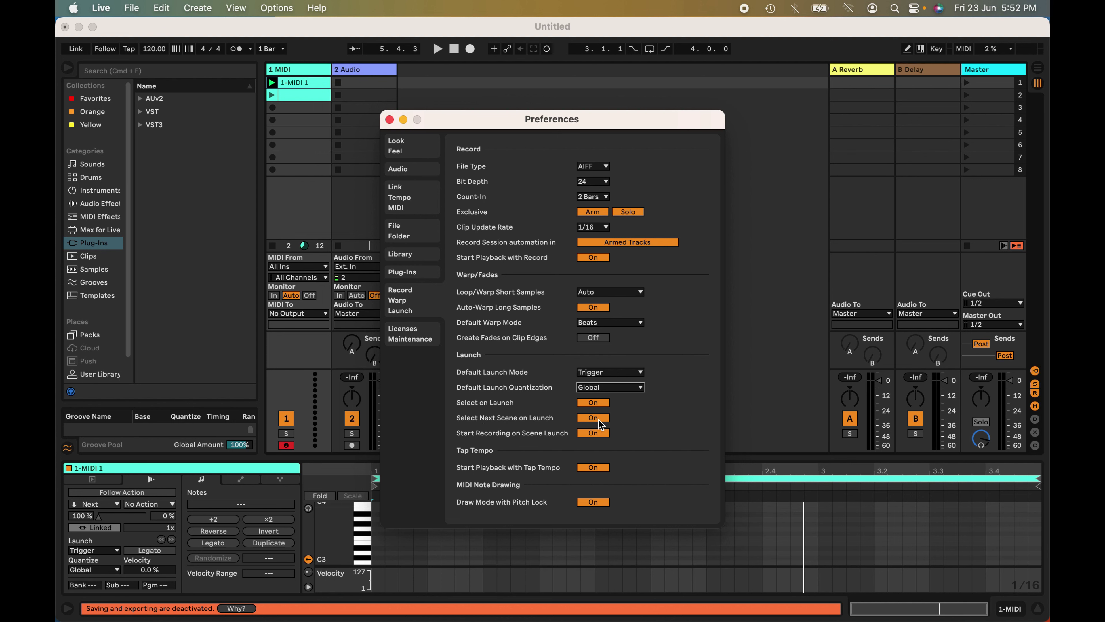
left_click(673, 66)
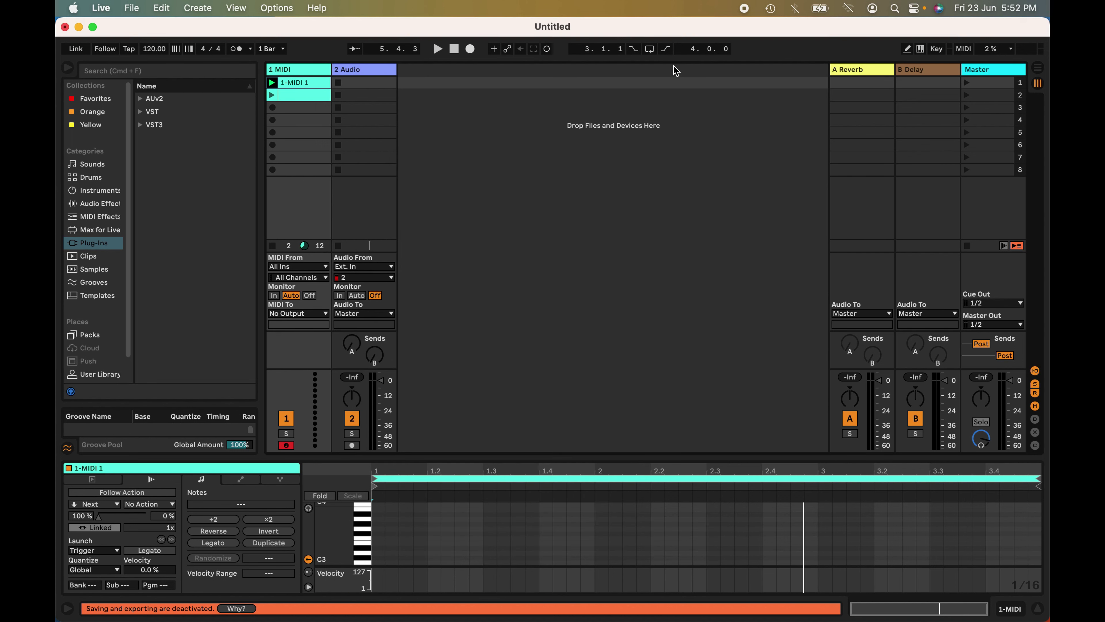
left_click(967, 95)
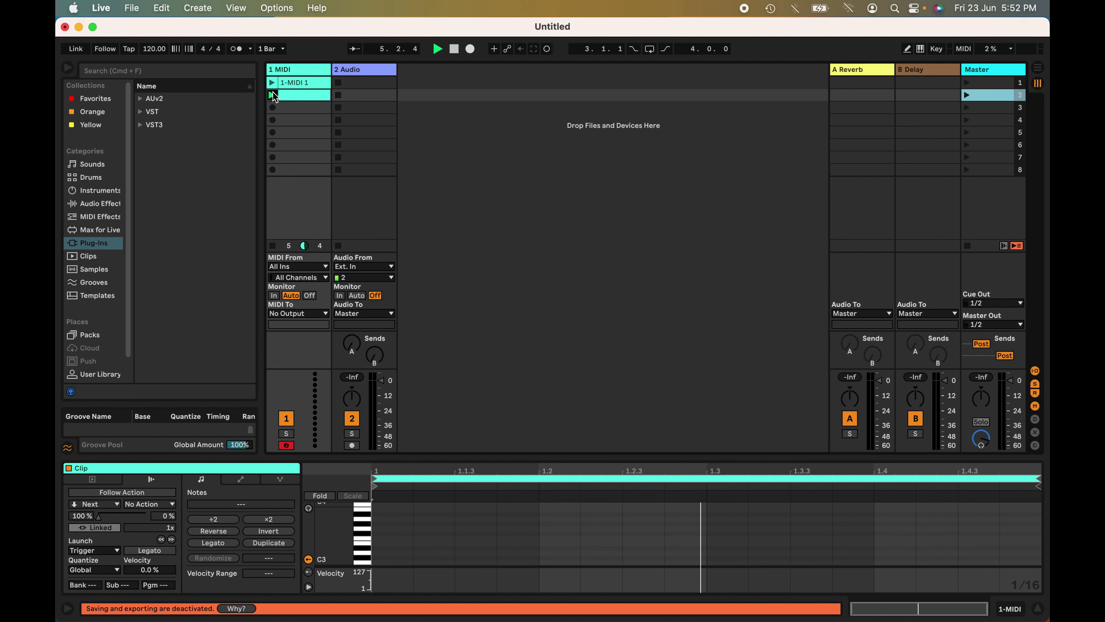
left_click(300, 95)
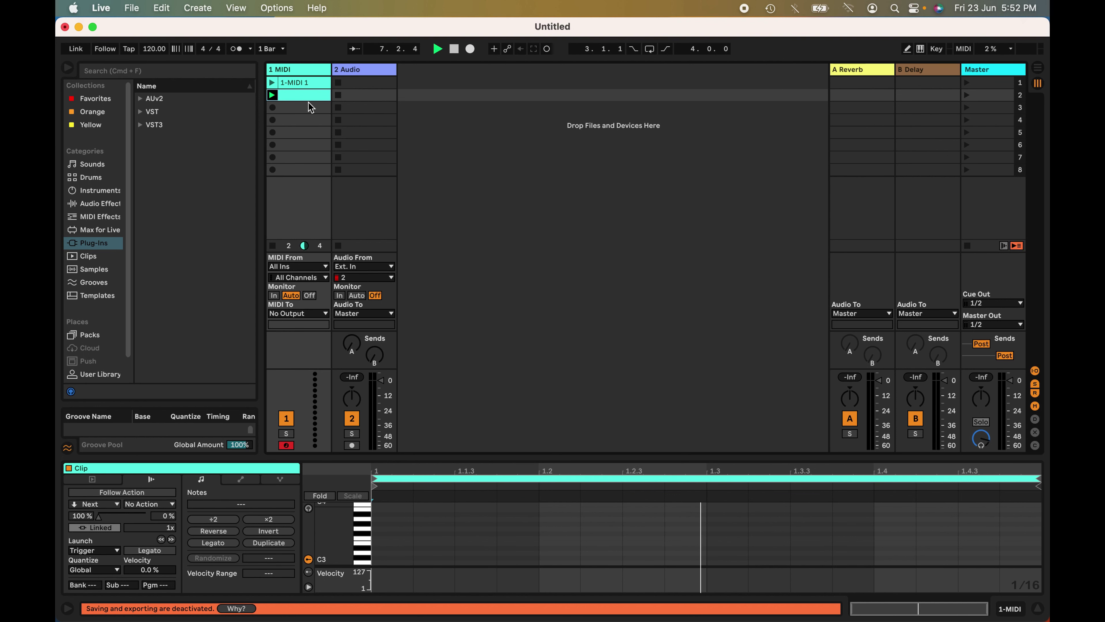
Check the Start Recording on Scene Launch preference and launch the empty third scene to record a MIDI clip, stopping after about three bars
left_click(101, 8)
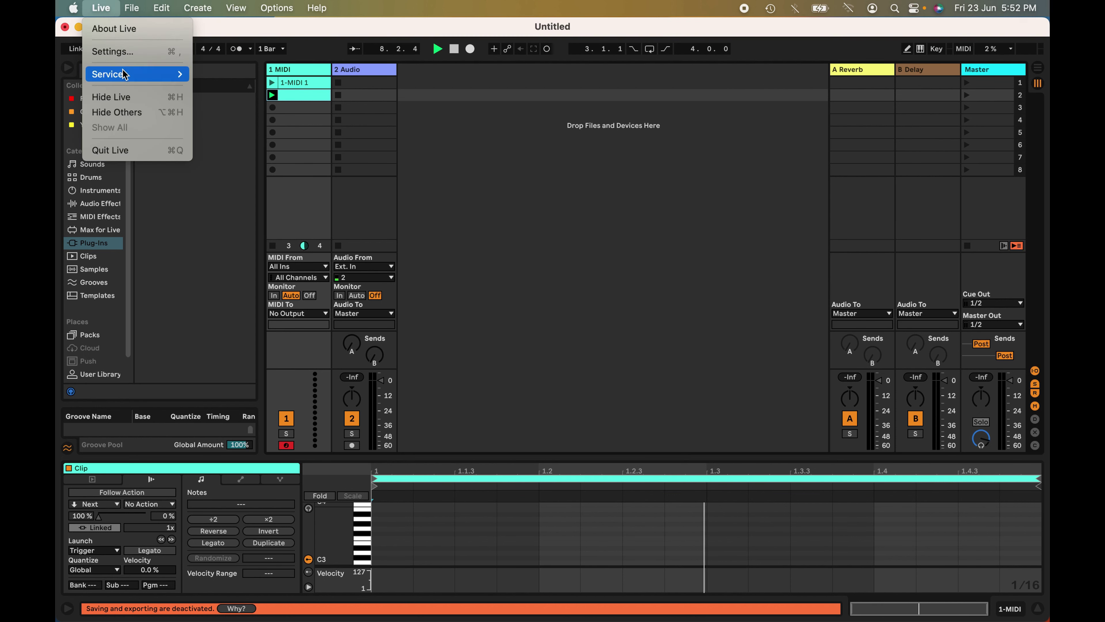
left_click(135, 55)
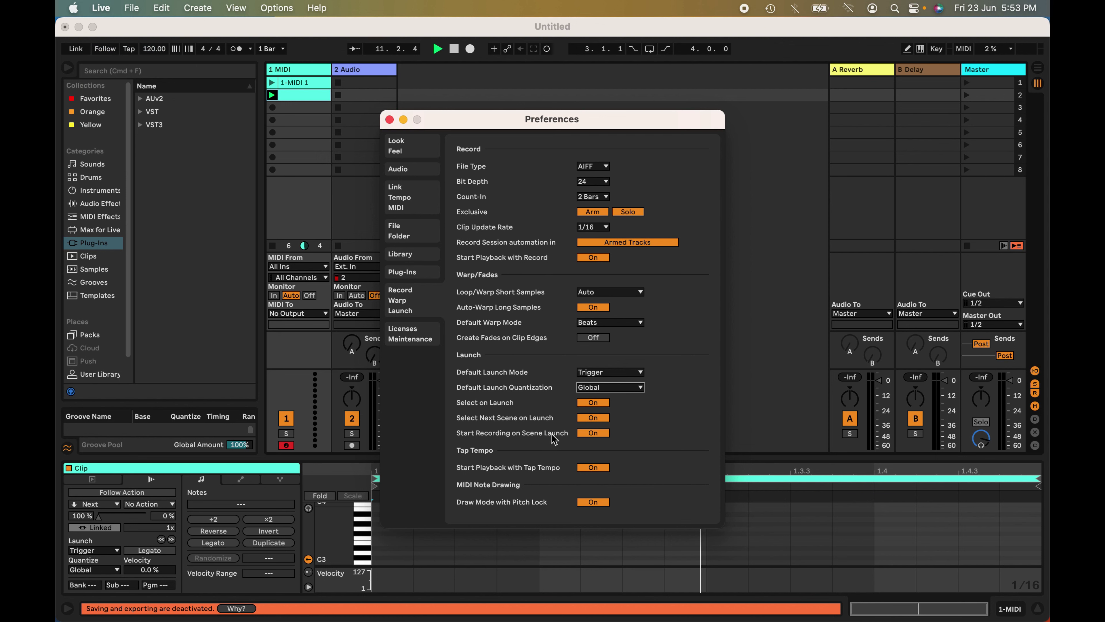
left_click(793, 252)
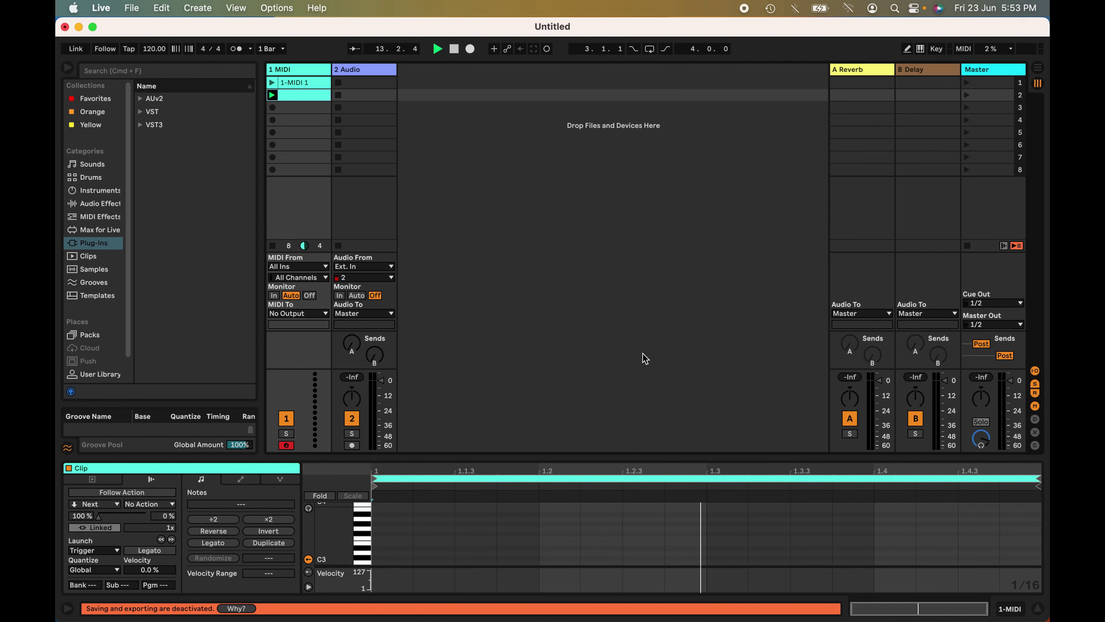
left_click(971, 108)
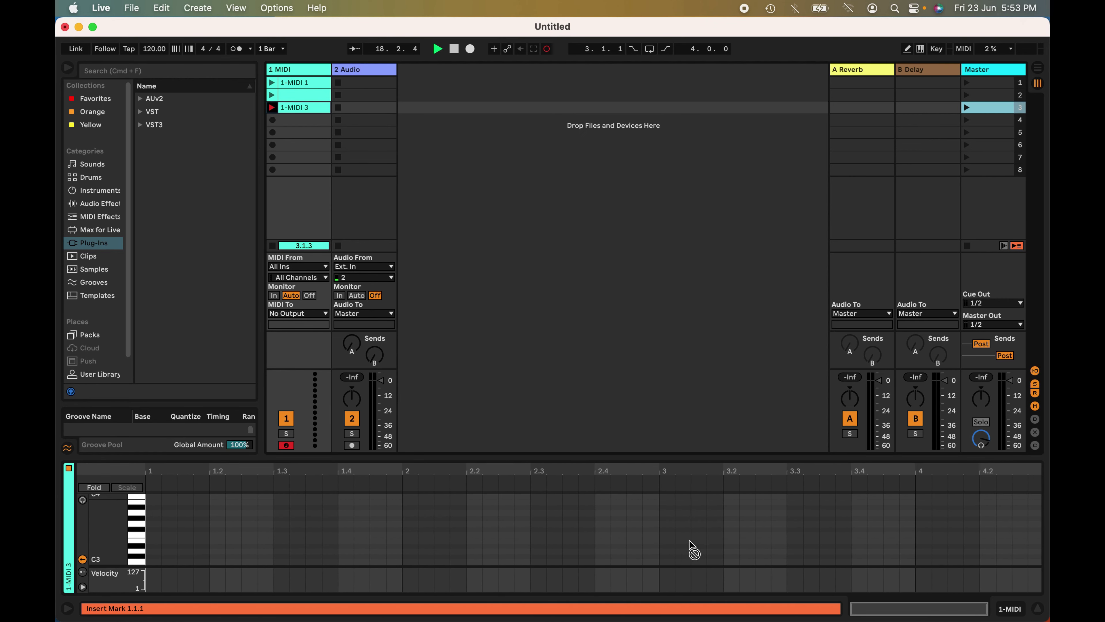
key("space")
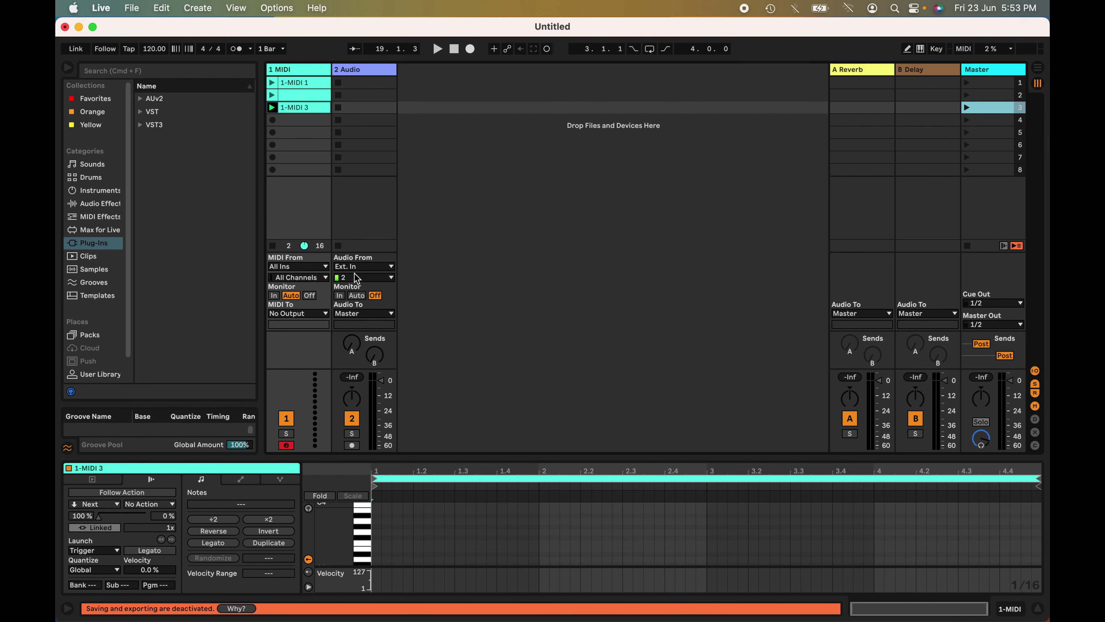
Check the Start Playback with Tap Tempo preference and tap the tempo repeatedly to start playback
left_click(101, 8)
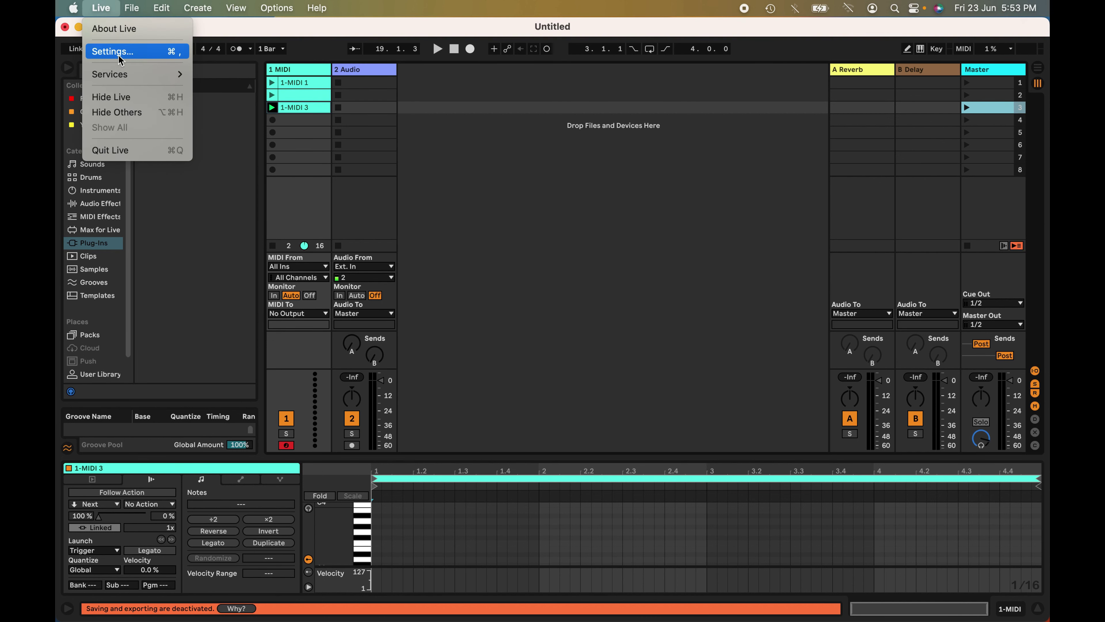
left_click(118, 54)
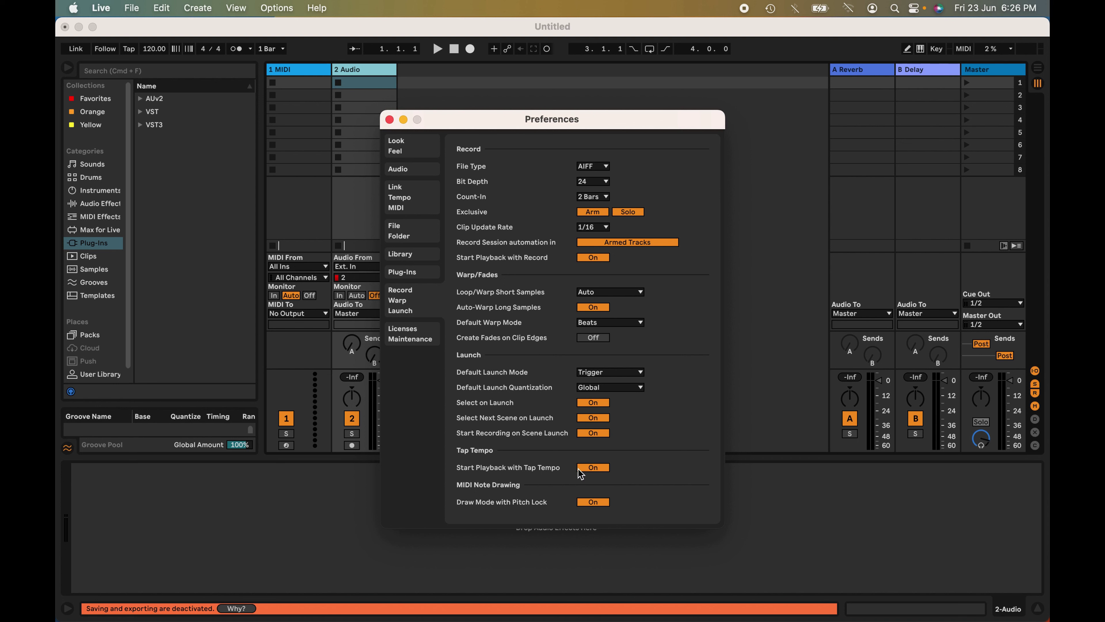
left_click(129, 50)
left_click(129, 50)
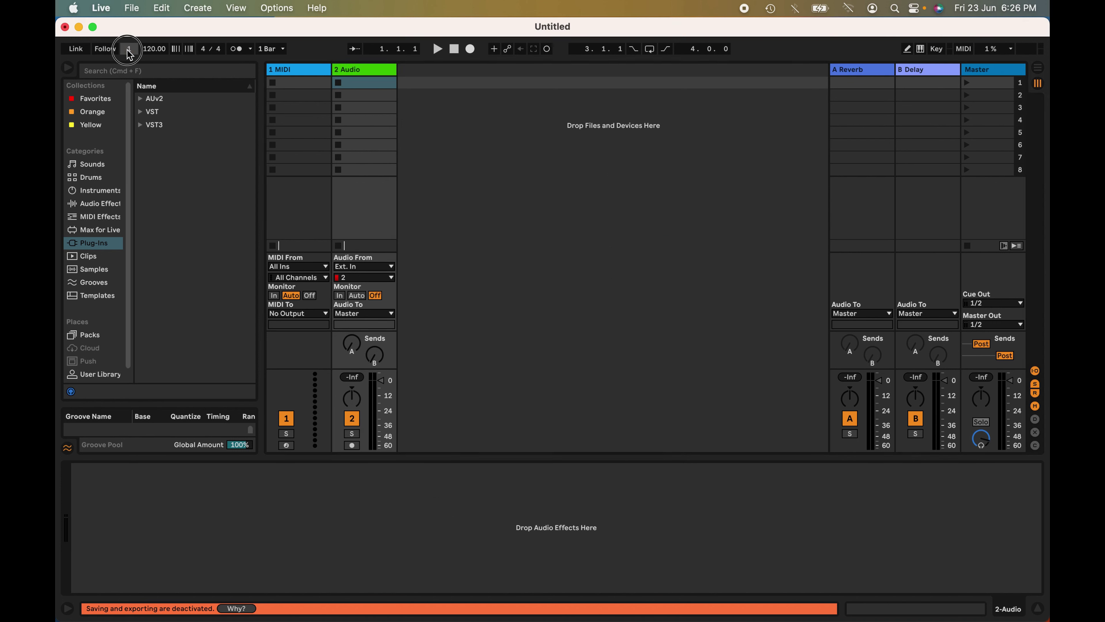
left_click(129, 49)
left_click(130, 49)
left_click(129, 50)
left_click(129, 49)
left_click(130, 50)
left_click(129, 50)
left_click(129, 50)
left_click(129, 50)
left_click(129, 50)
left_click(129, 50)
left_click(130, 49)
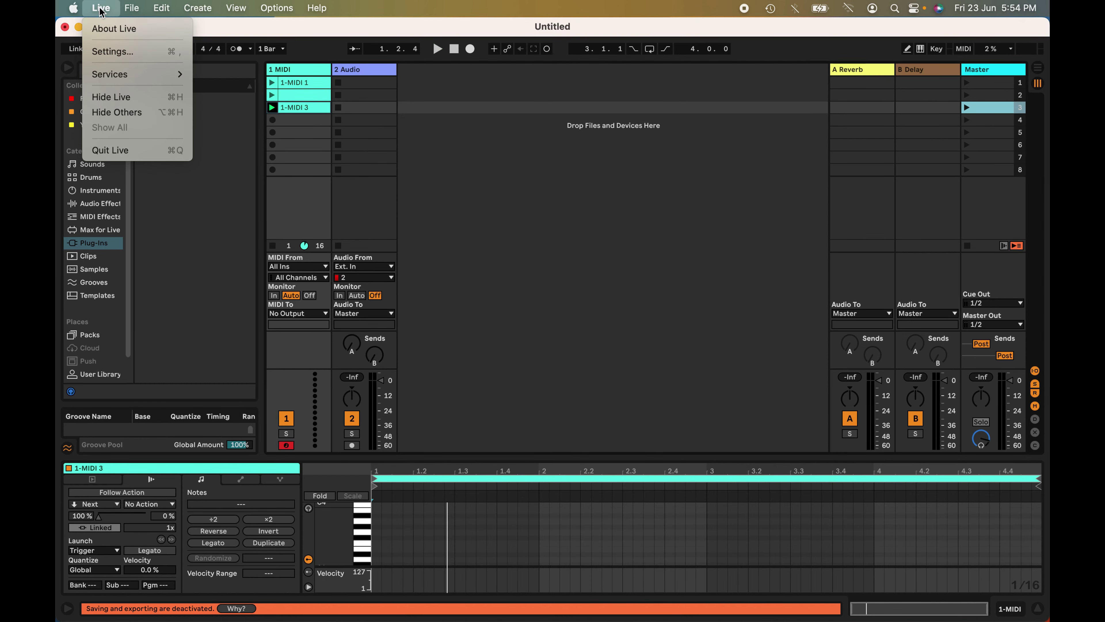
Check the Draw Mode with Pitch Lock preference, and draw a continuous row of E3 notes across the third MIDI clip in Draw Mode
left_click(111, 50)
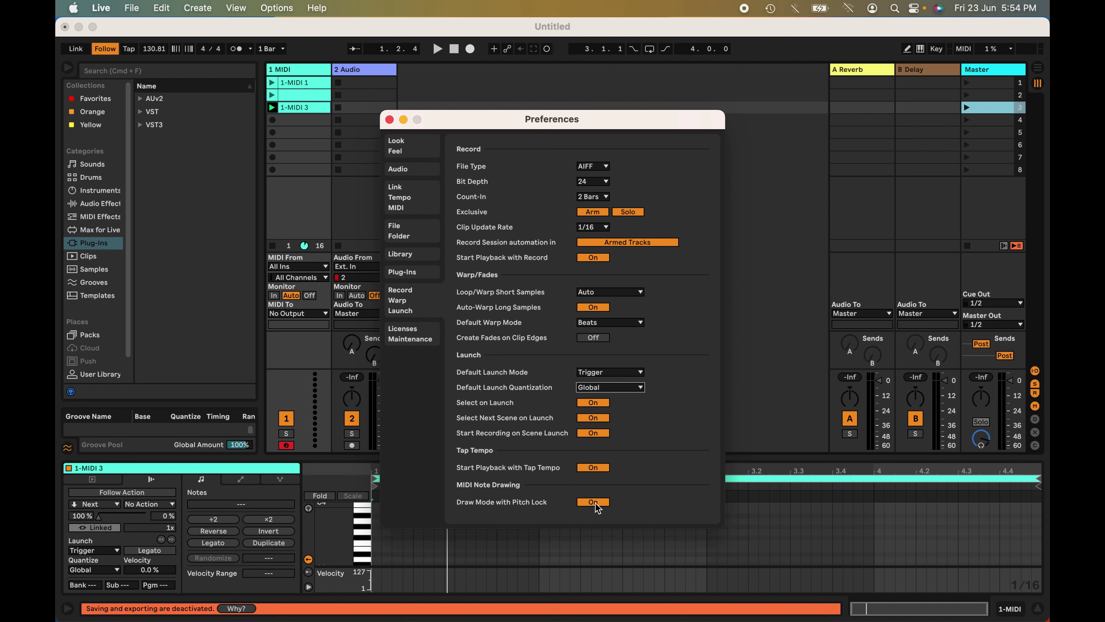
left_click(706, 553)
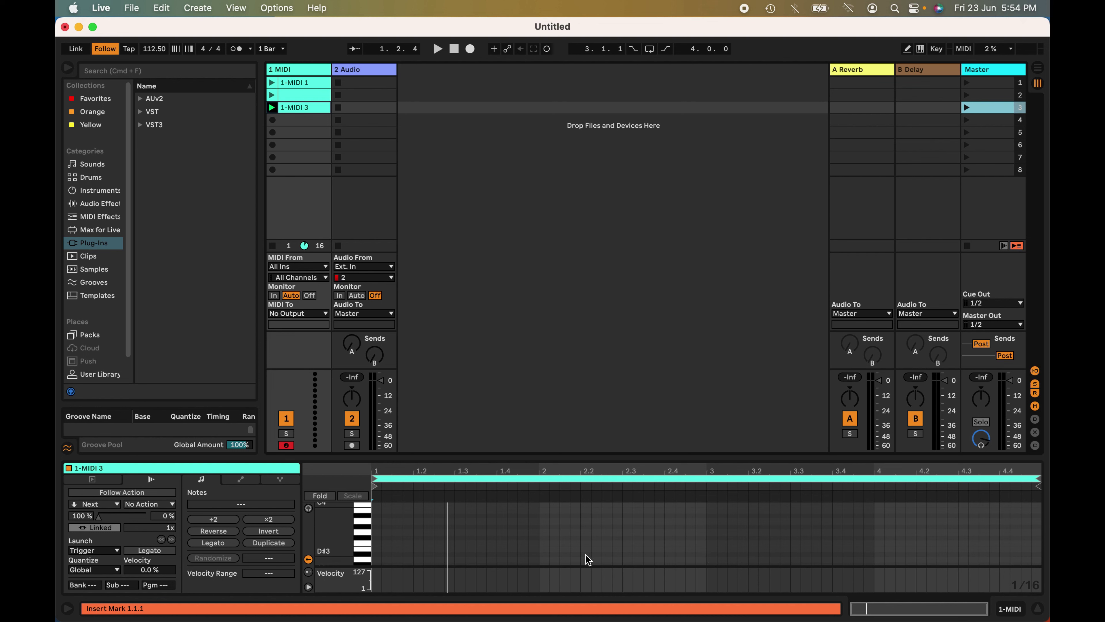
right_click(411, 542)
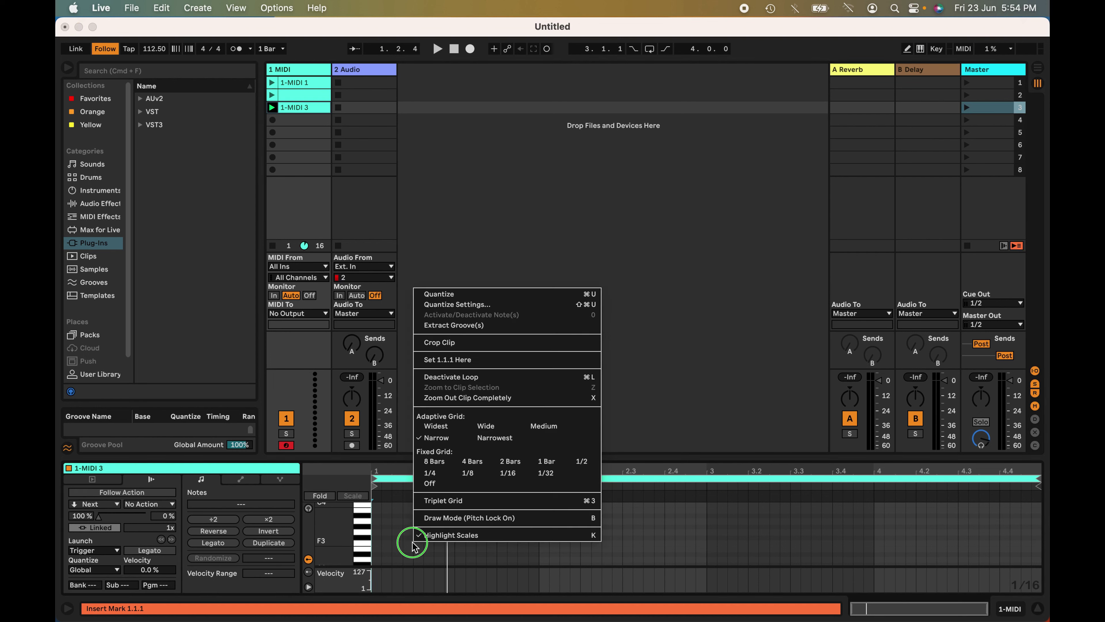
left_click(435, 518)
mouse_move(374, 548)
left_mouse_down()
mouse_move(600, 552)
mouse_move(905, 526)
mouse_move(1023, 546)
left_mouse_up()
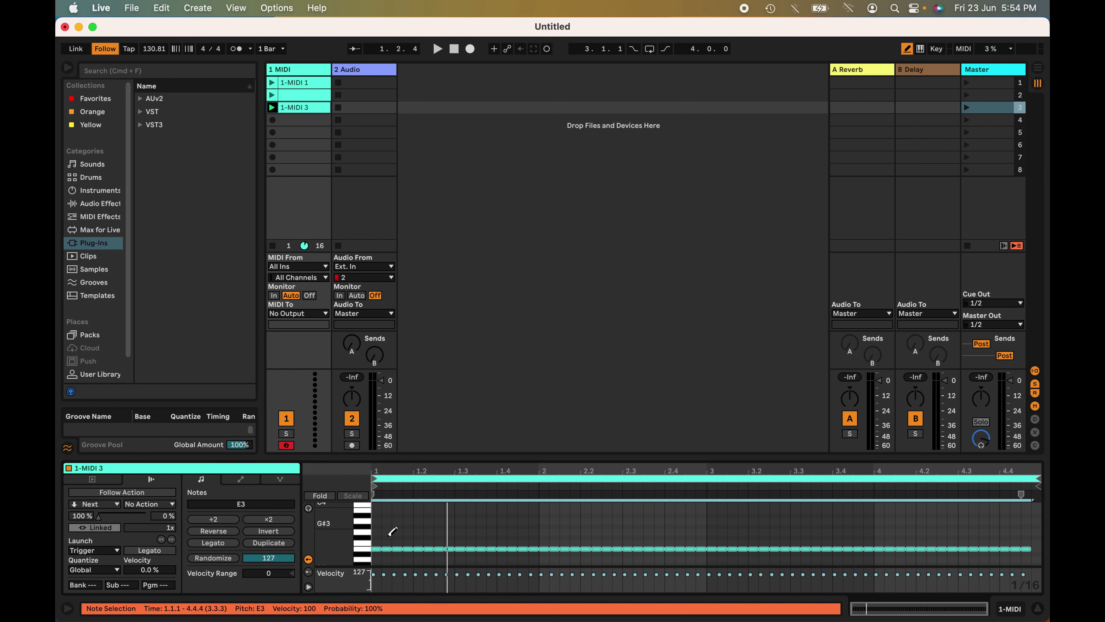
Draw a freehand melodic curve of notes across the third MIDI clip, varying in pitch between A#2 and C#4
left_click(386, 559)
mouse_move(396, 554)
left_mouse_down()
mouse_move(517, 506)
mouse_move(618, 560)
mouse_move(710, 527)
mouse_move(812, 590)
mouse_move(773, 552)
mouse_move(698, 603)
mouse_move(744, 549)
mouse_move(821, 528)
mouse_move(716, 548)
mouse_move(905, 511)
mouse_move(945, 529)
mouse_move(993, 510)
mouse_move(876, 538)
left_mouse_up()
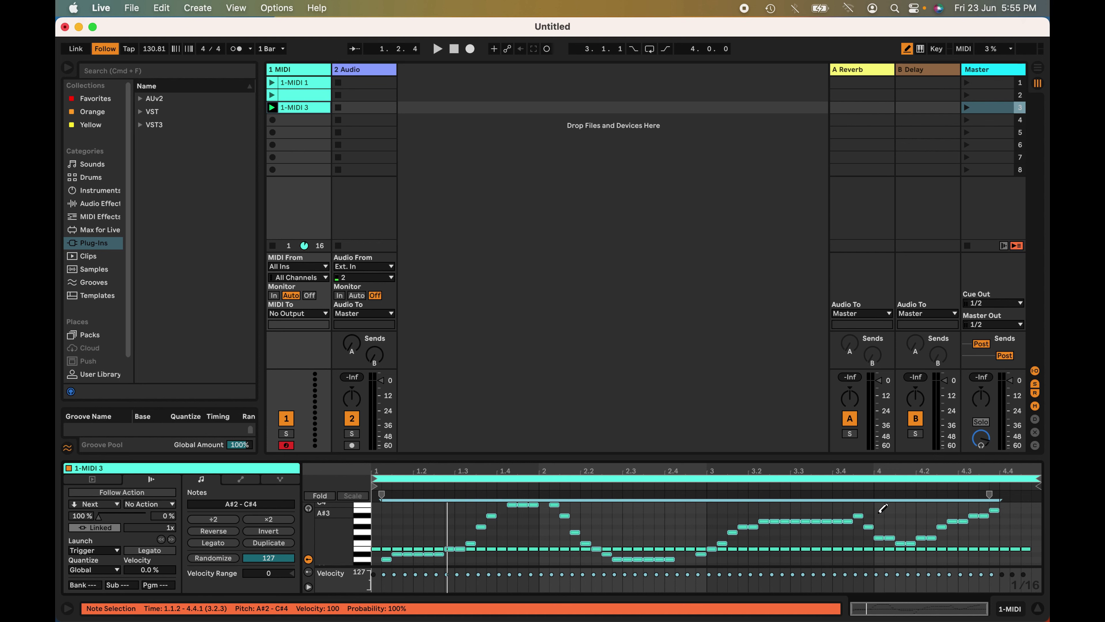